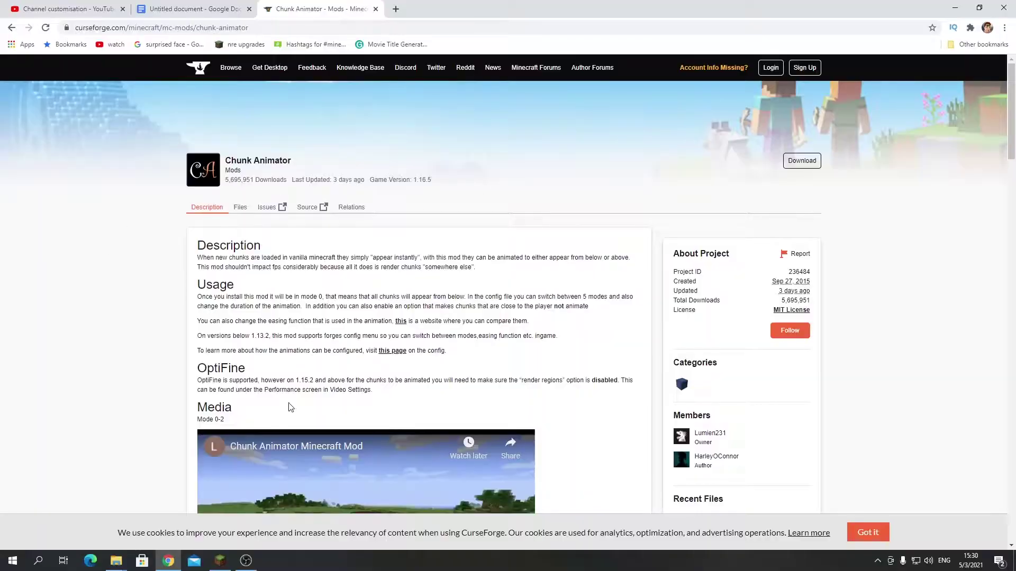
Step: Read through the Chunk Animator description, then view its Files list showing 1.2.3 for MC1.16.5
scroll(335, 281, "down", 1)
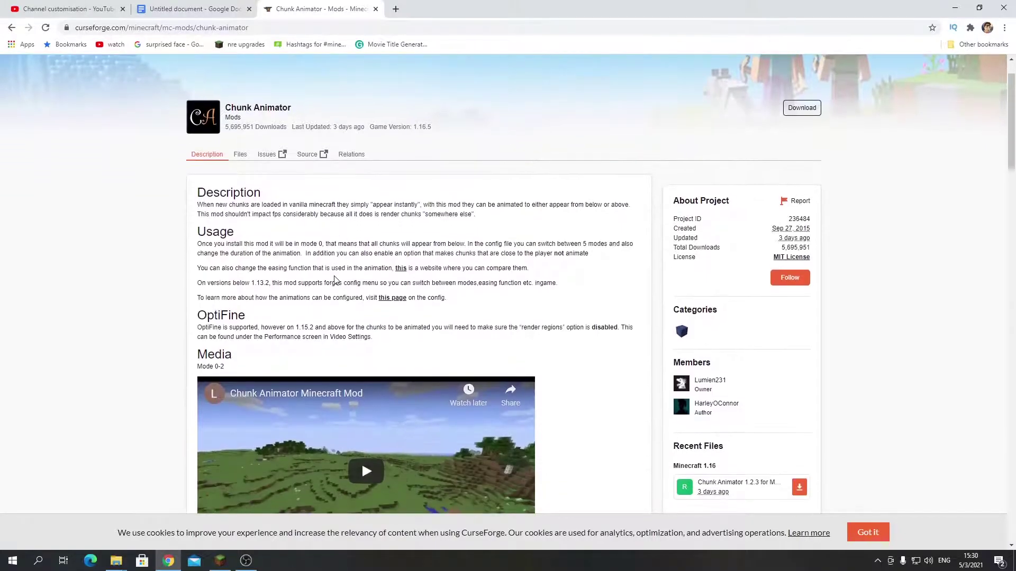
scroll(334, 280, "up", 1)
scroll(334, 281, "down", 1)
scroll(328, 184, "down", 2)
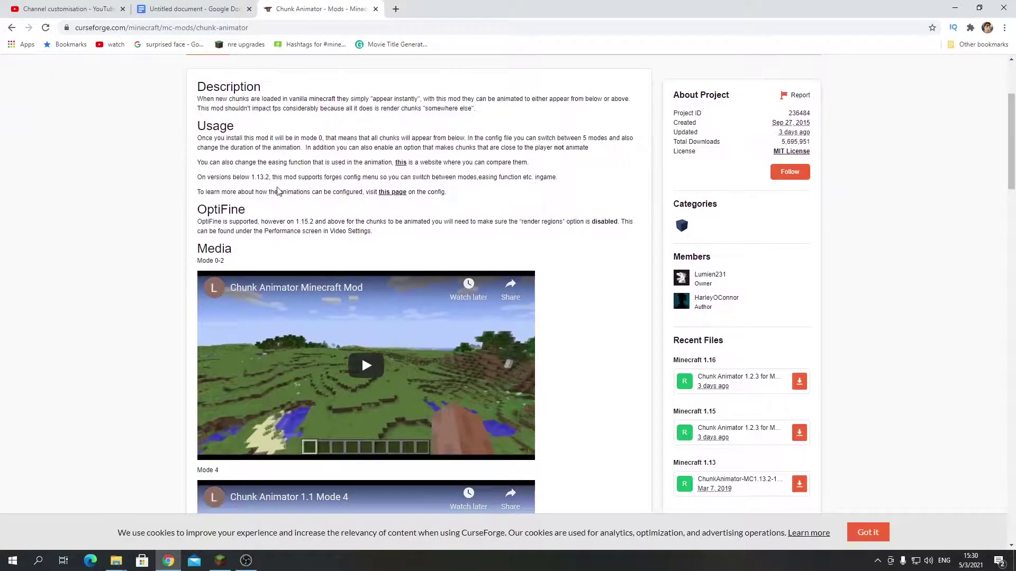
scroll(279, 192, "down", 7)
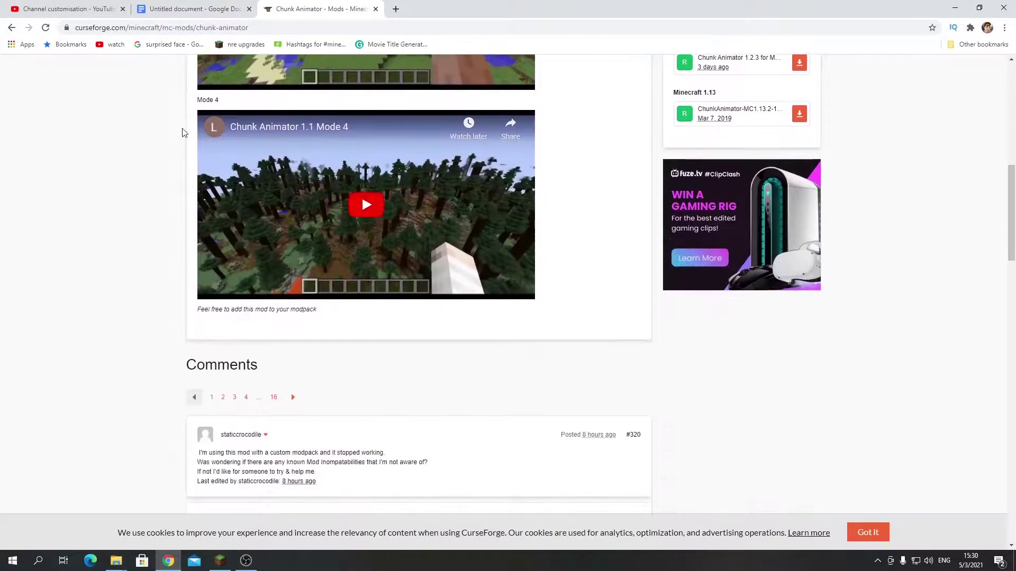
scroll(348, 295, "up", 10)
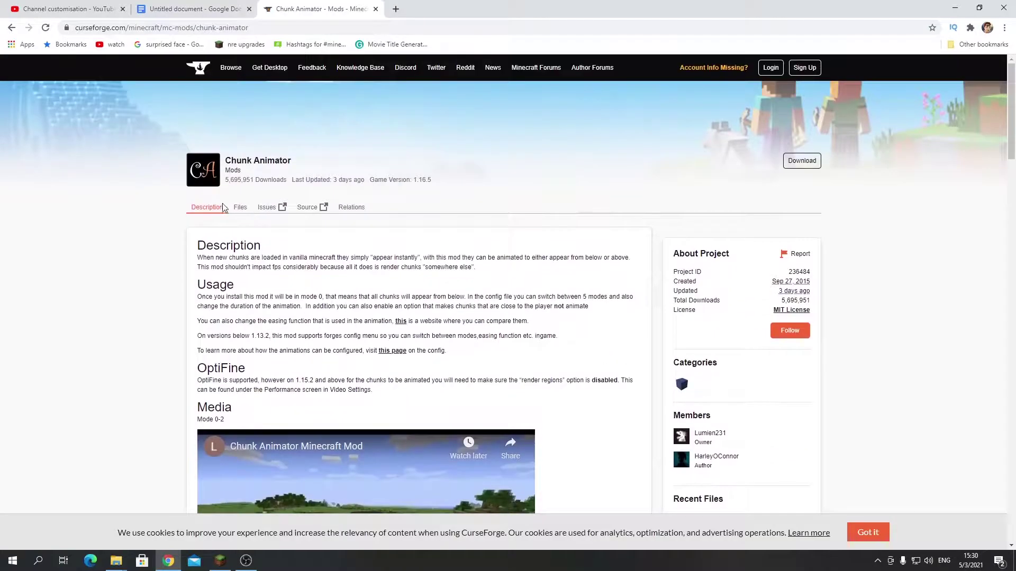
left_click(240, 210)
scroll(467, 311, "down", 1)
scroll(467, 311, "down", 1)
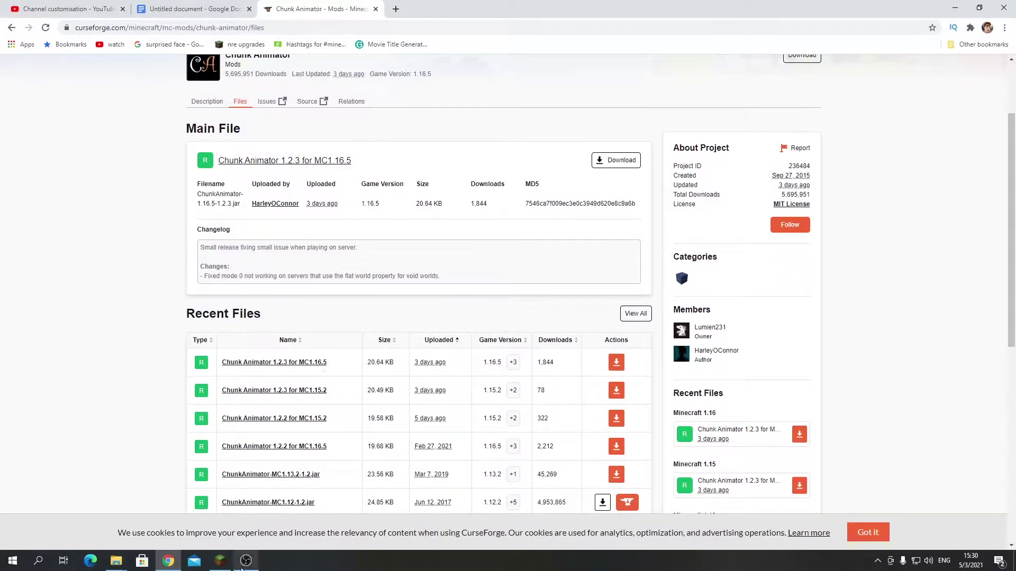
Step: Download the Chunk Animator 1.2.3 for MC1.16.5 jar and keep it despite Chrome's harmful-file warning
left_click(244, 565)
left_click(246, 561)
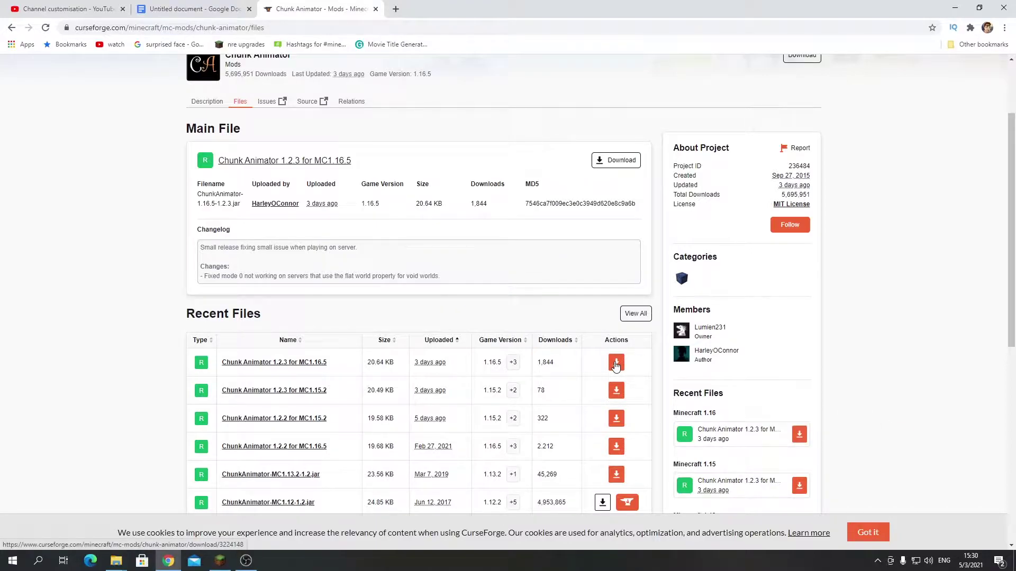
left_click(616, 364)
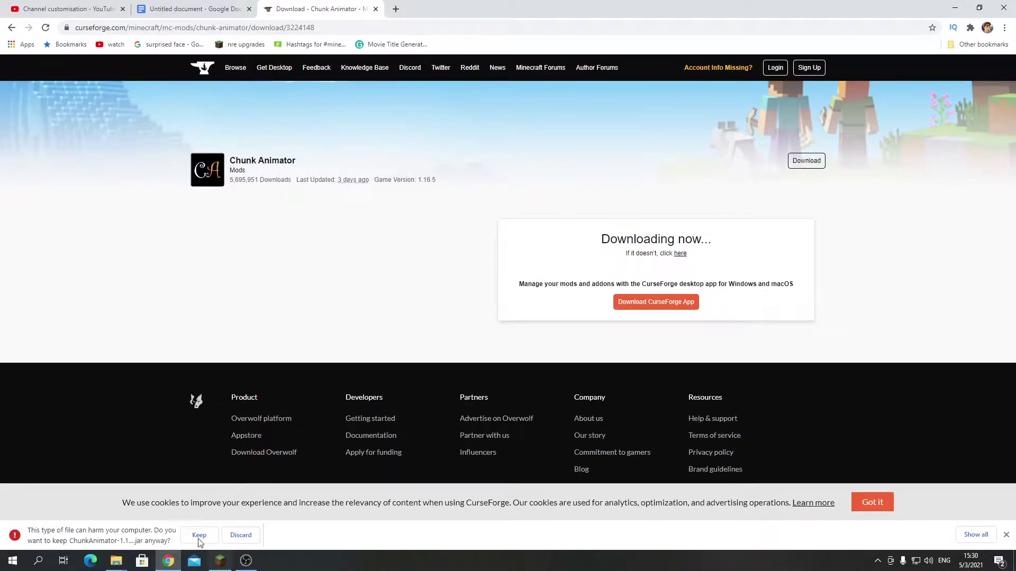
left_click(199, 535)
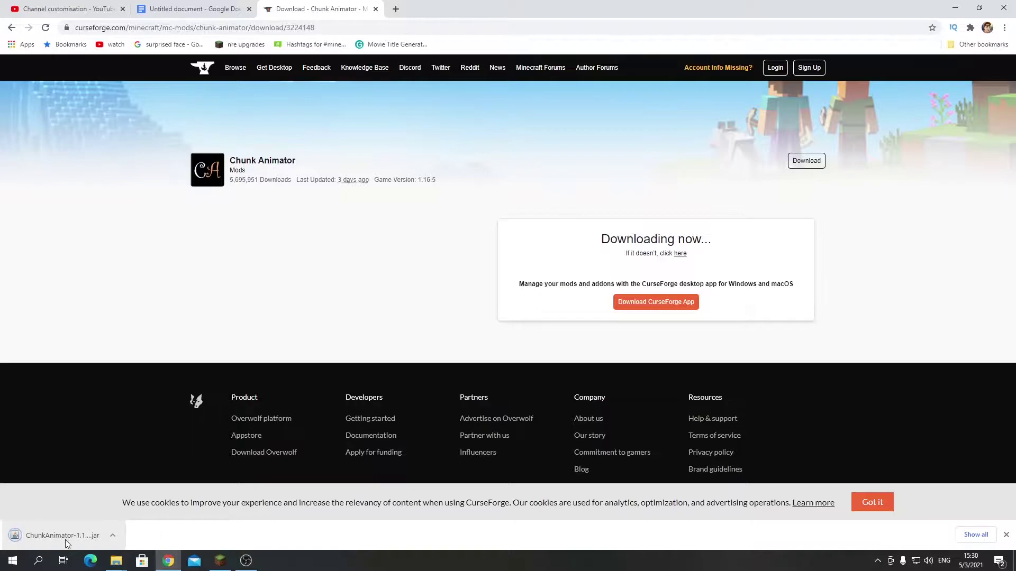
Step: Copy the ChunkAnimator-1.16.5-1.2.3 jar from the Downloads folder
left_click(118, 559)
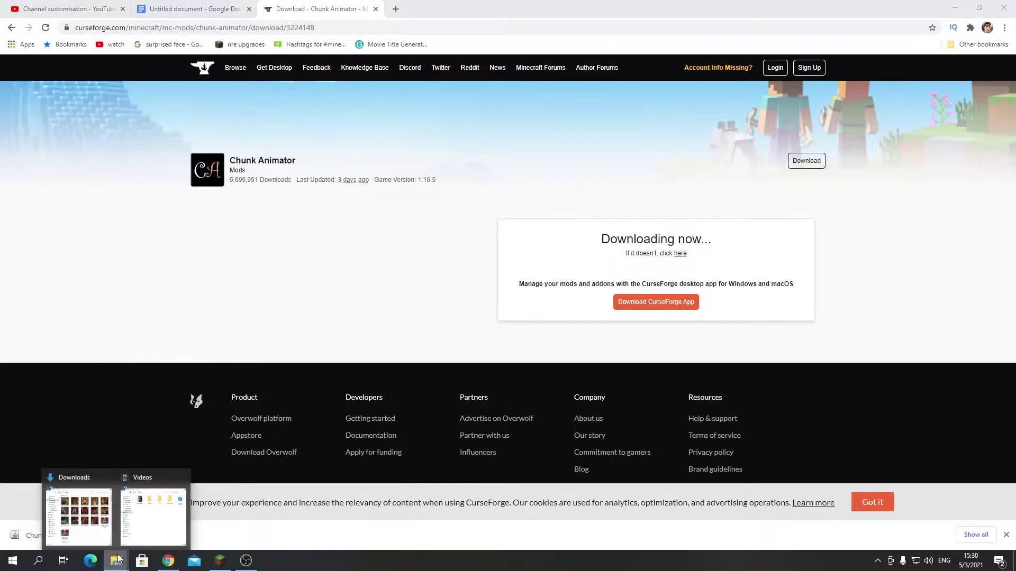
left_click(79, 510)
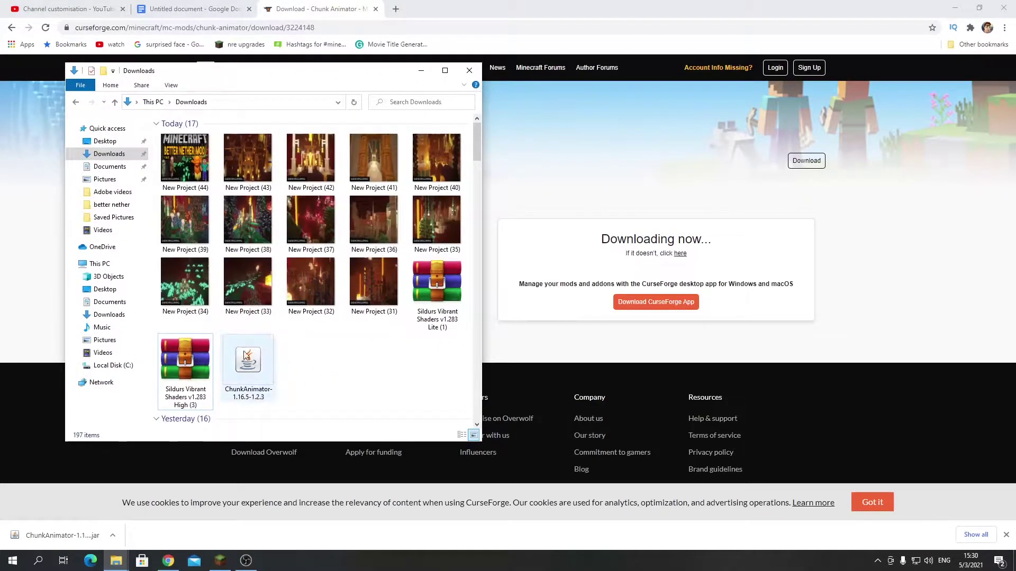
left_click(255, 358)
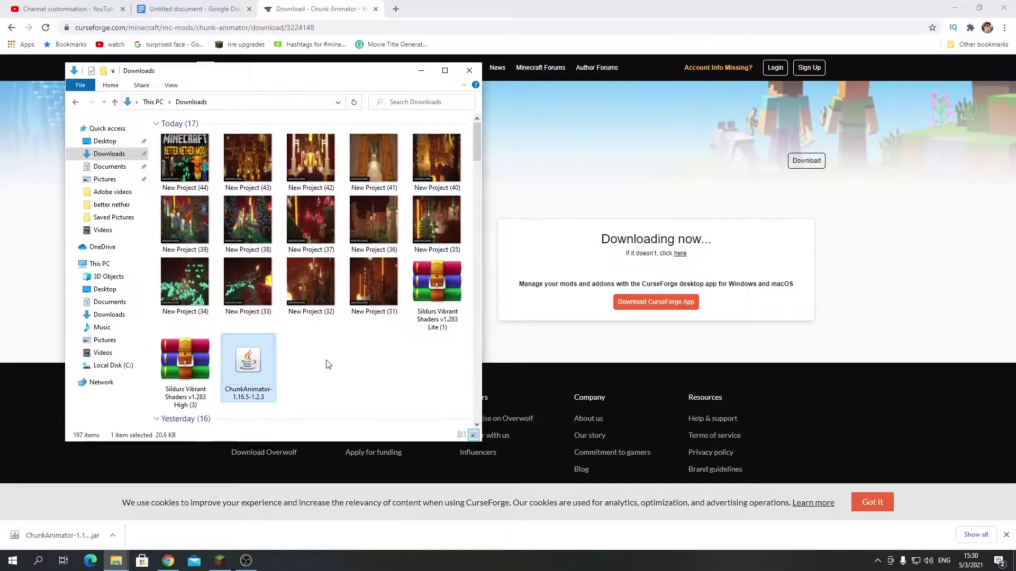
right_click(256, 363)
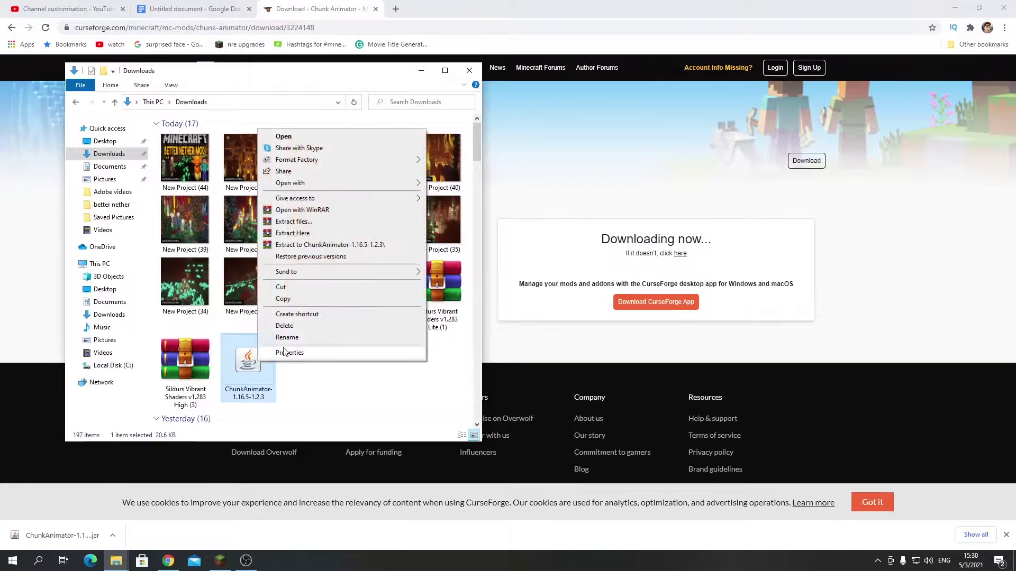
left_click(290, 300)
left_click(320, 386)
Step: Open %appdata%\.minecraft\mods in another window and drop the jar in, cancelling the replace prompt
left_click(217, 103)
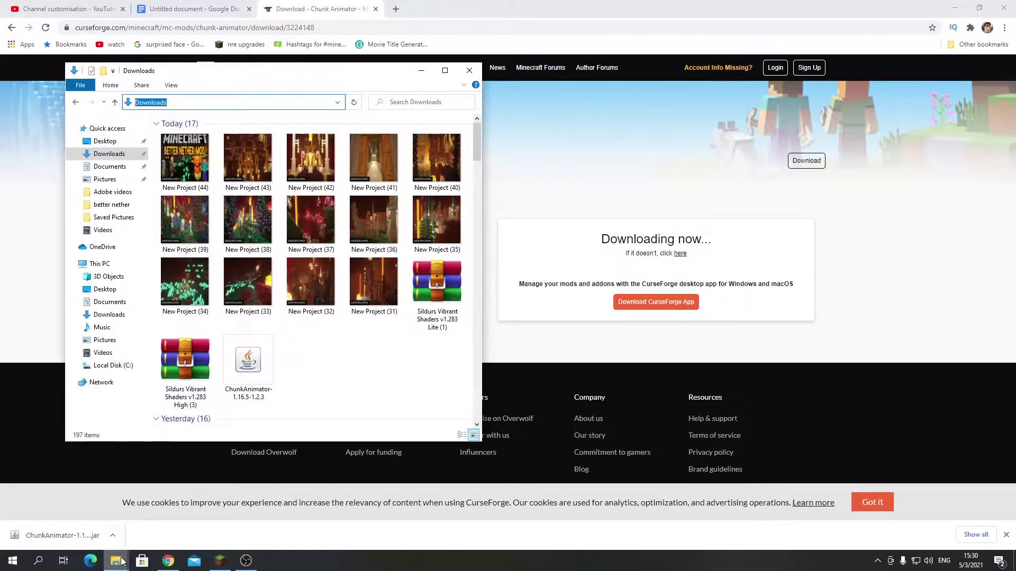
mouse_move(120, 560)
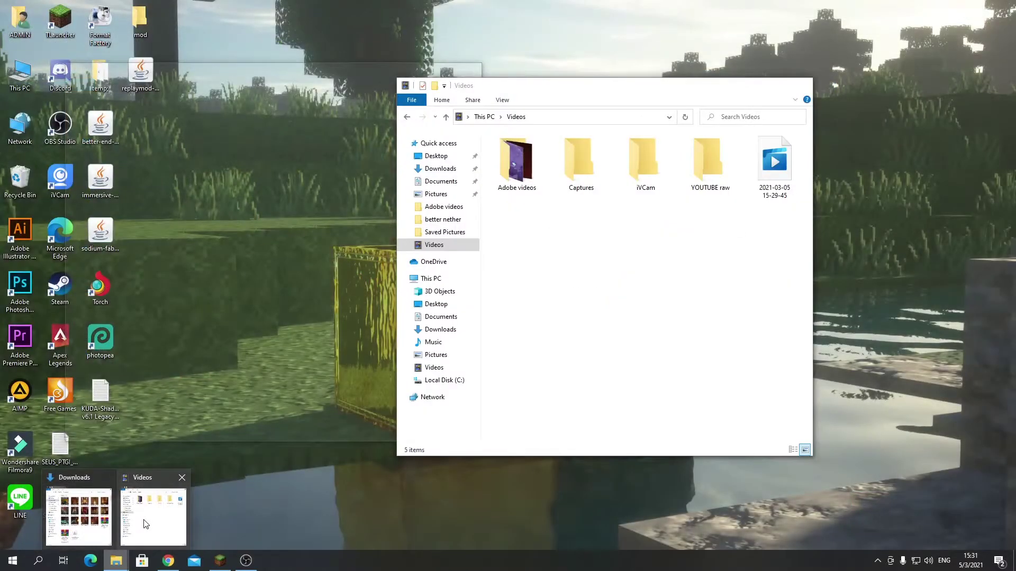
left_click(147, 523)
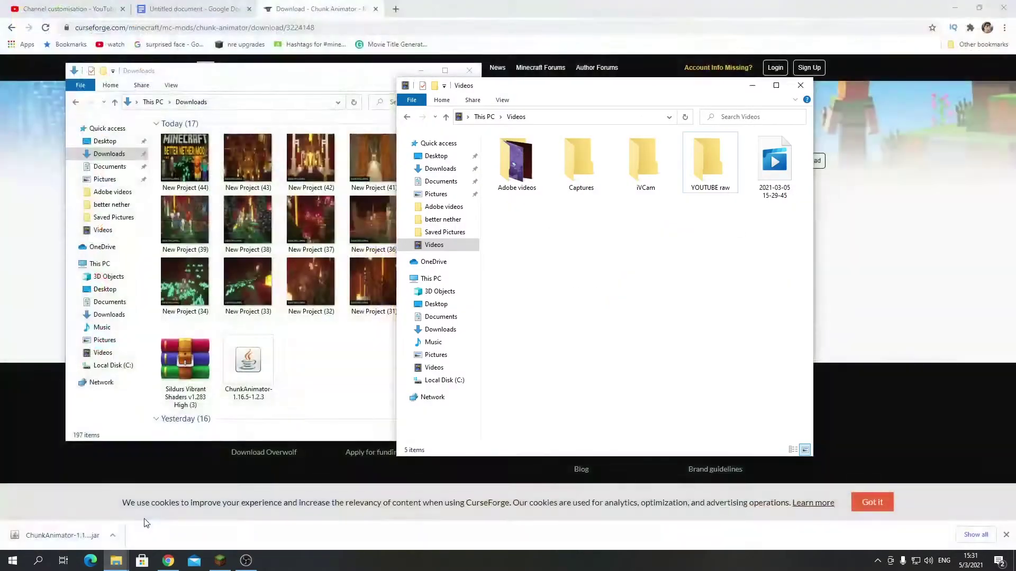
left_click(539, 118)
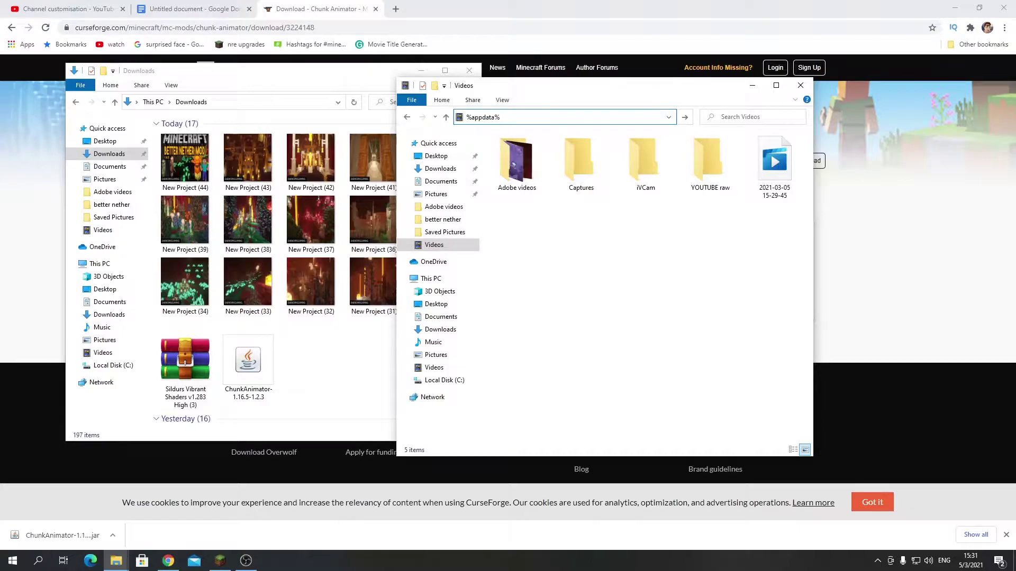
key("Return")
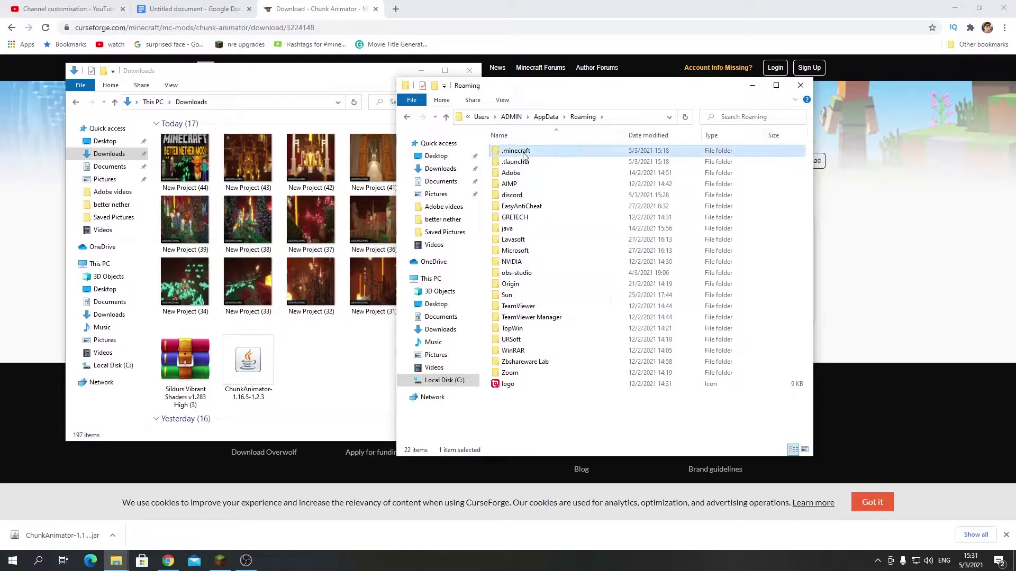
double_click(516, 151)
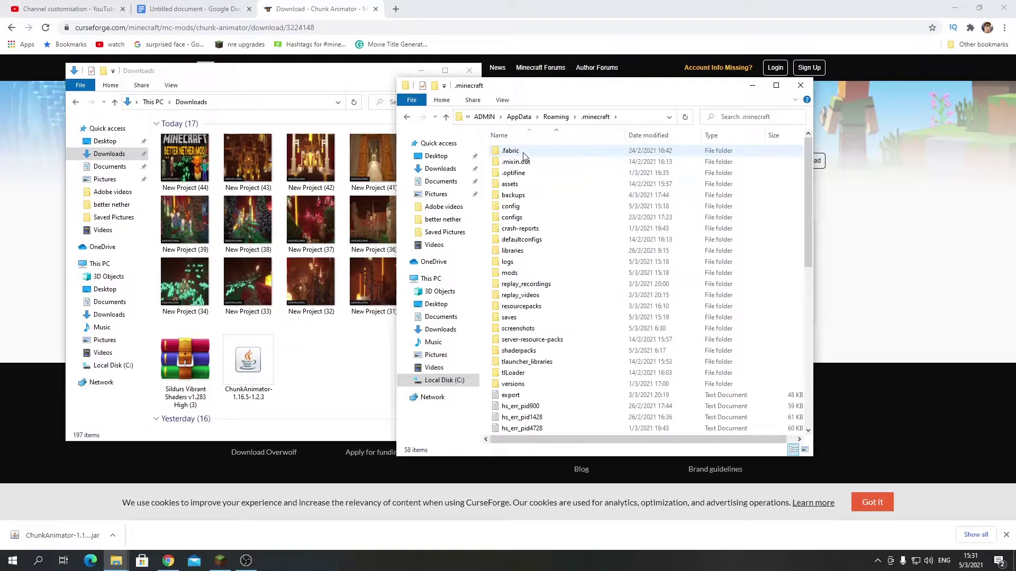
left_click(534, 273)
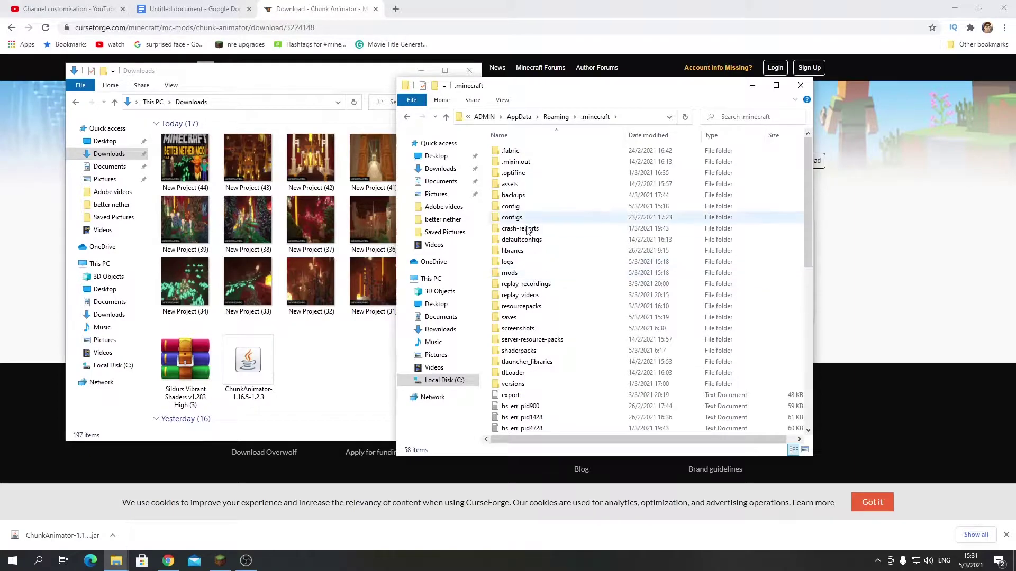
double_click(520, 274)
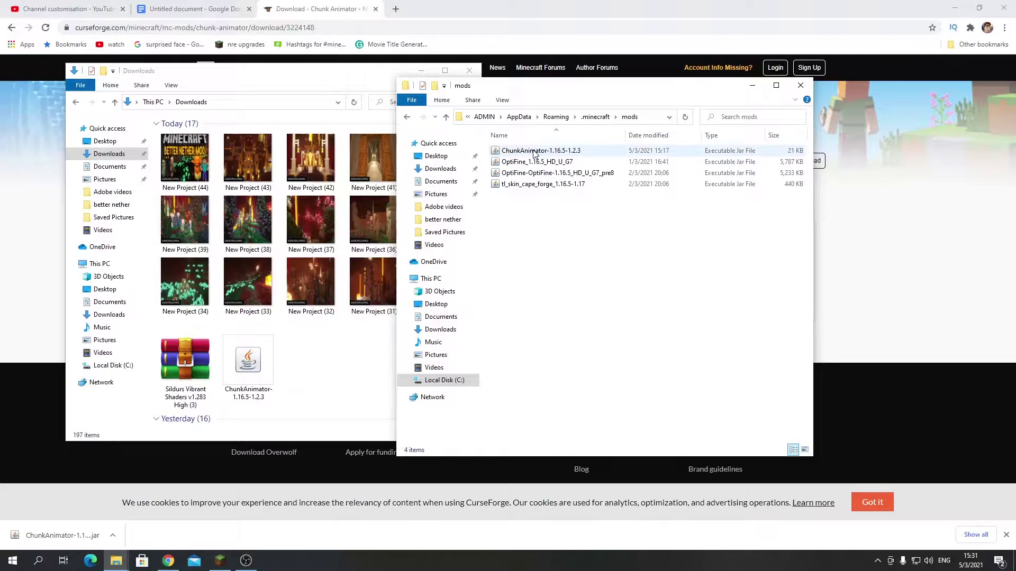
left_click_drag(68, 544, 626, 285)
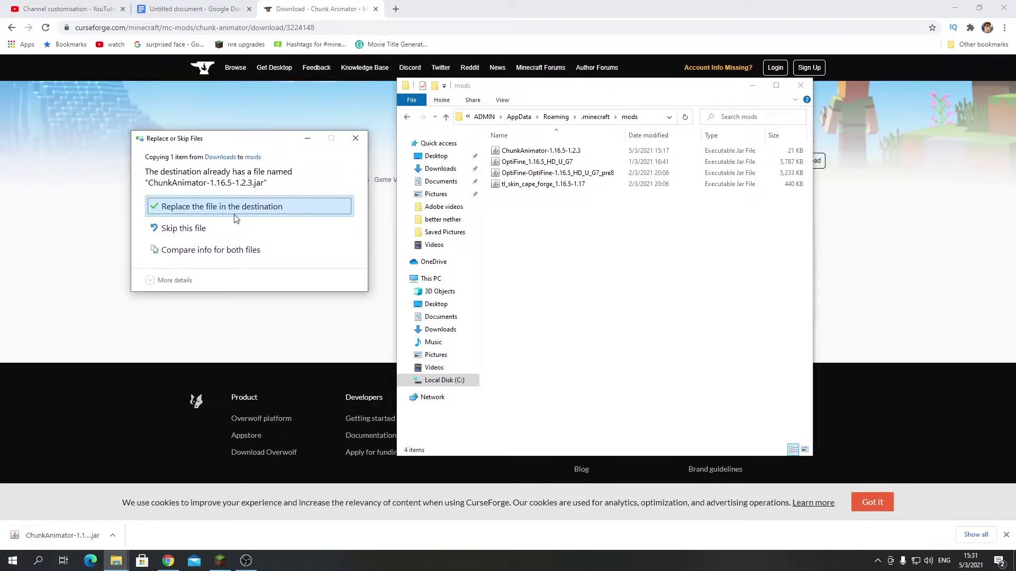
left_click(355, 138)
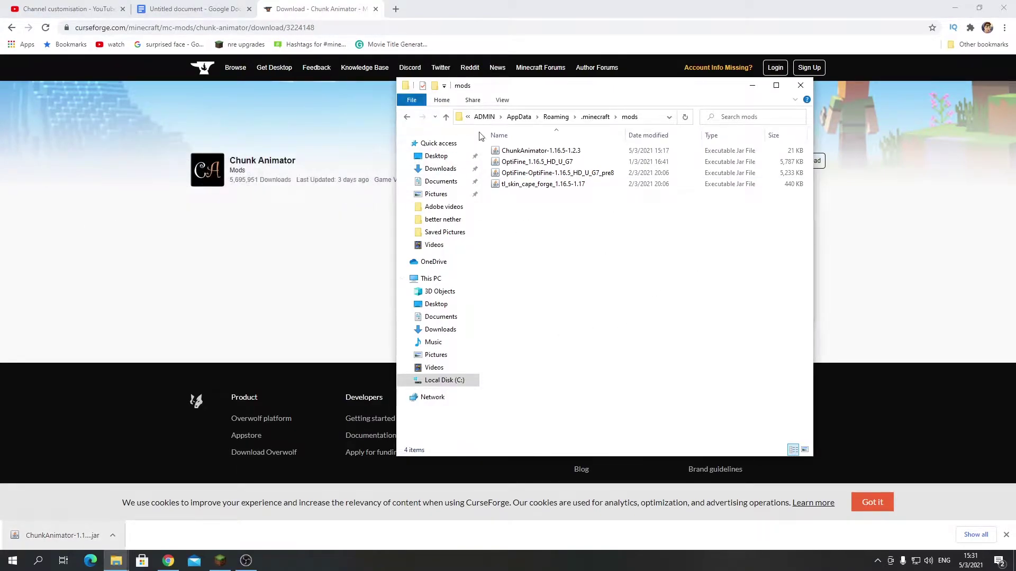
Step: Minimise the open windows and launch Minecraft ForgeOptiFine 1.16.5 from TLauncher
left_click(750, 86)
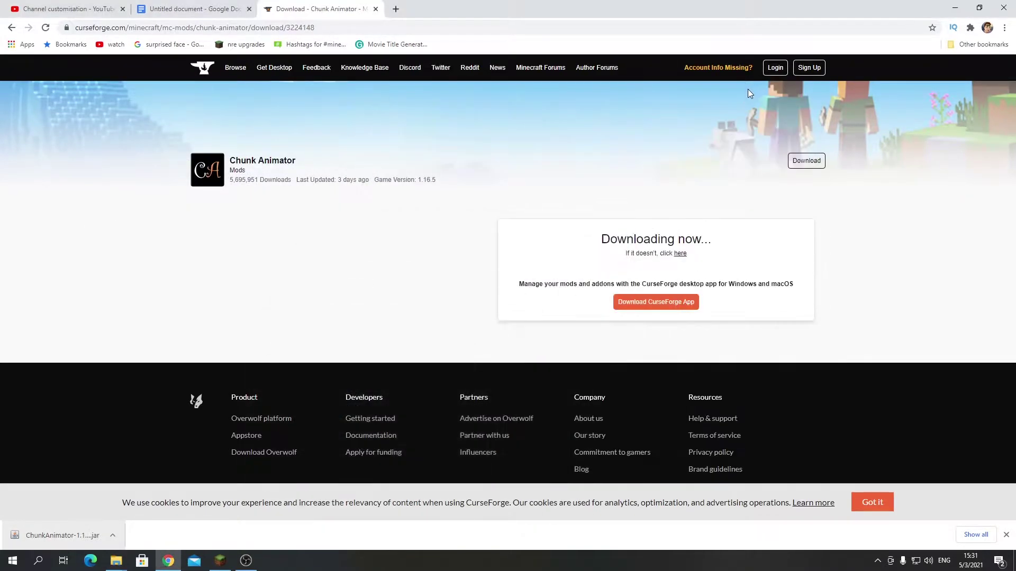
left_click(955, 11)
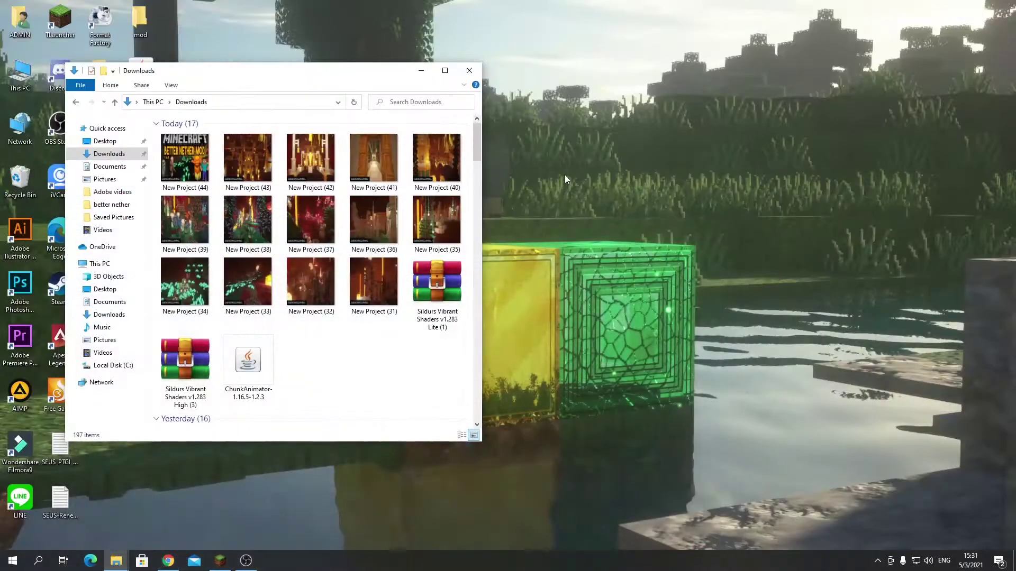
left_click(418, 70)
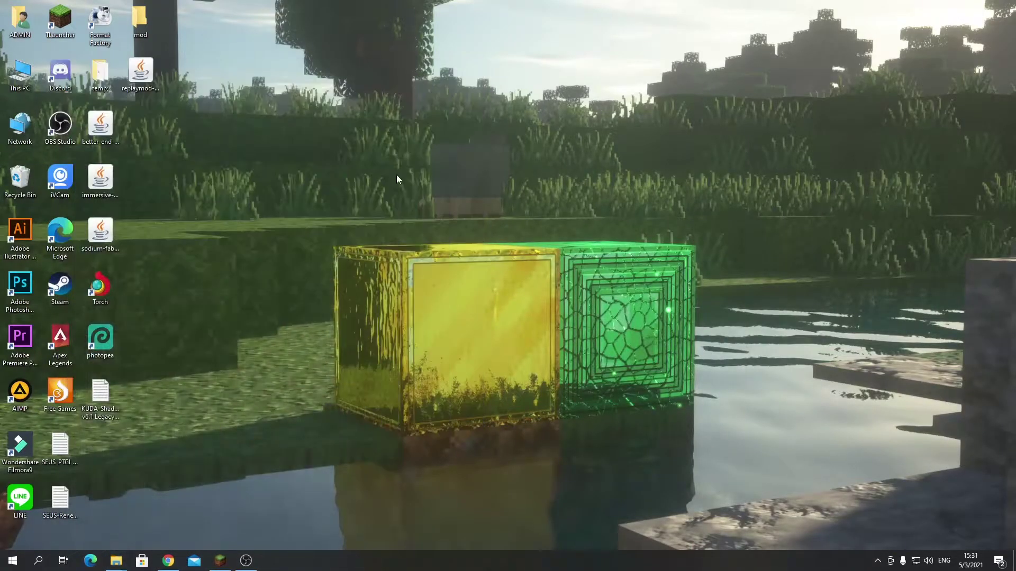
double_click(62, 32)
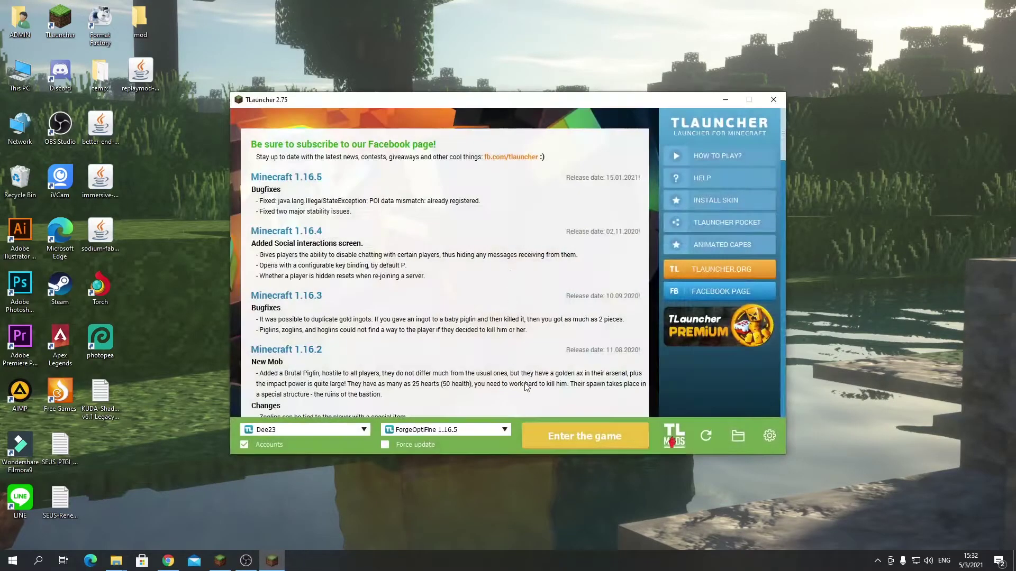
left_click(573, 435)
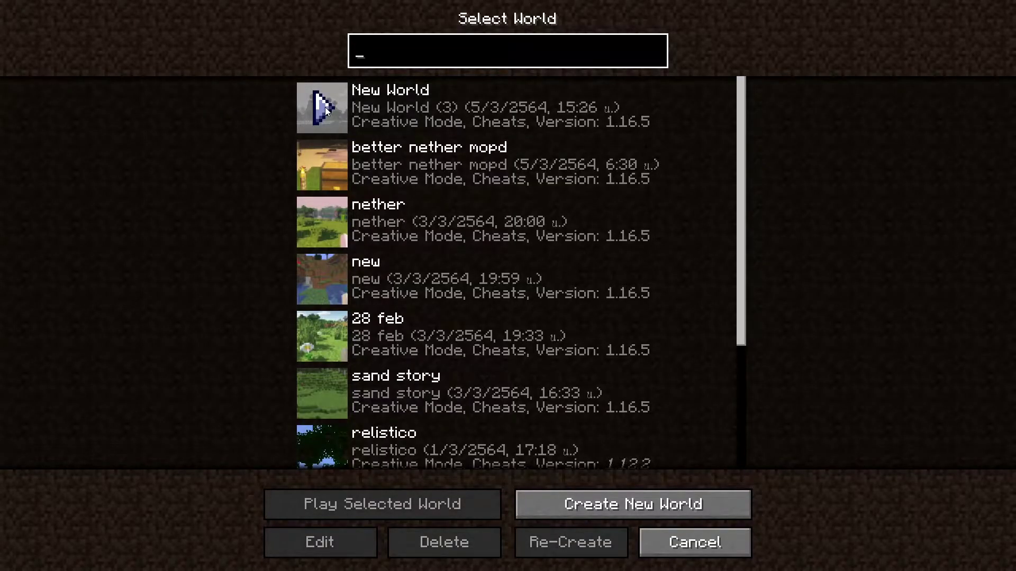
Step: Load the New World save from the world list
left_click(325, 107)
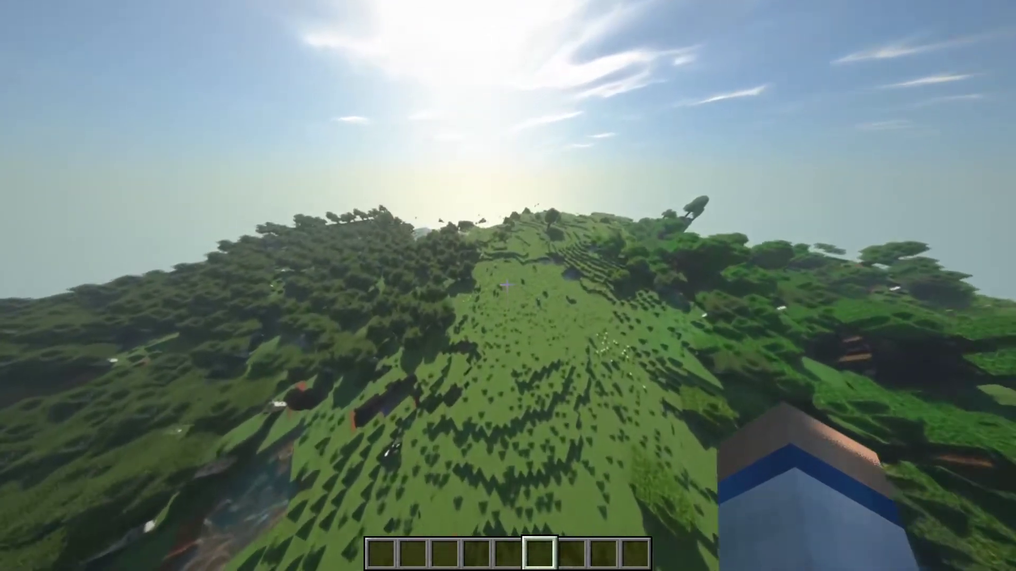
Step: Turn Render Regions OFF in Video Settings > Performance and return to the game
key("Escape")
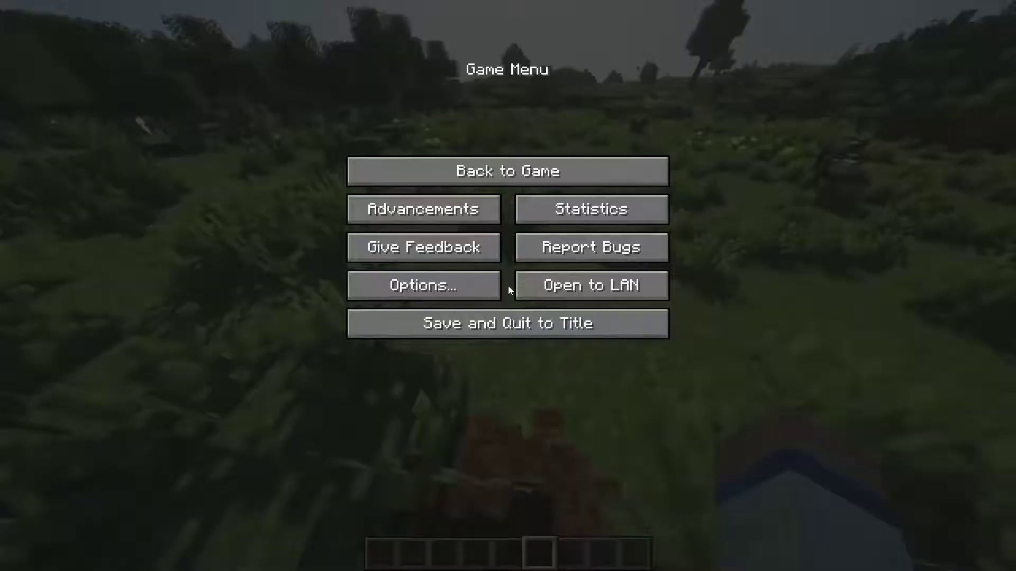
left_click(433, 285)
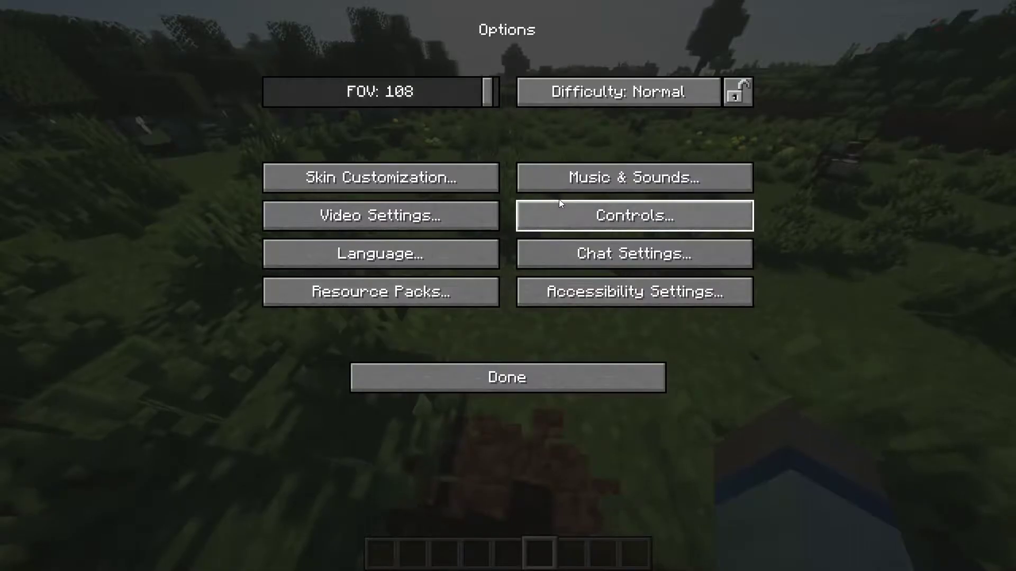
left_click(399, 217)
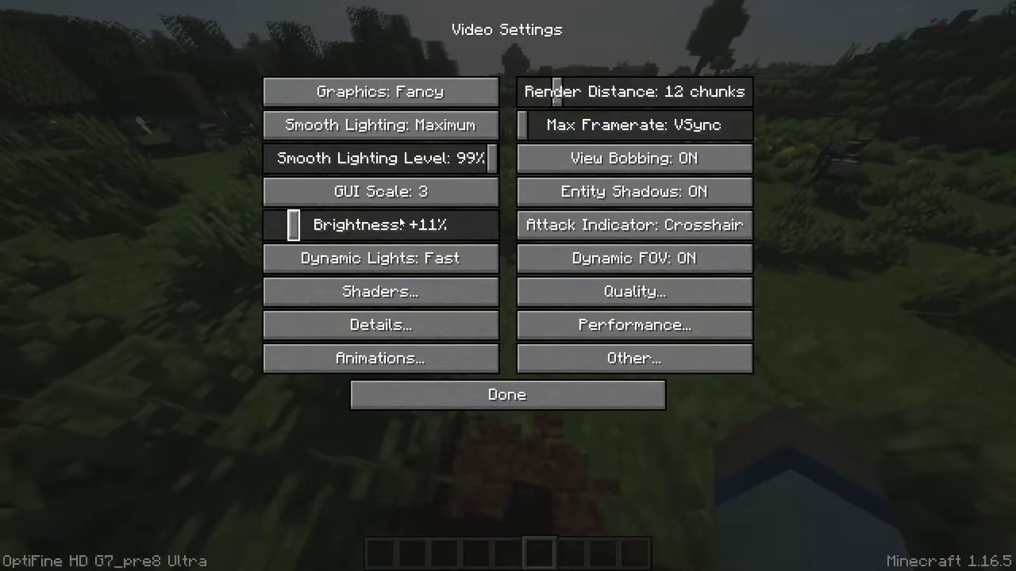
left_click(656, 325)
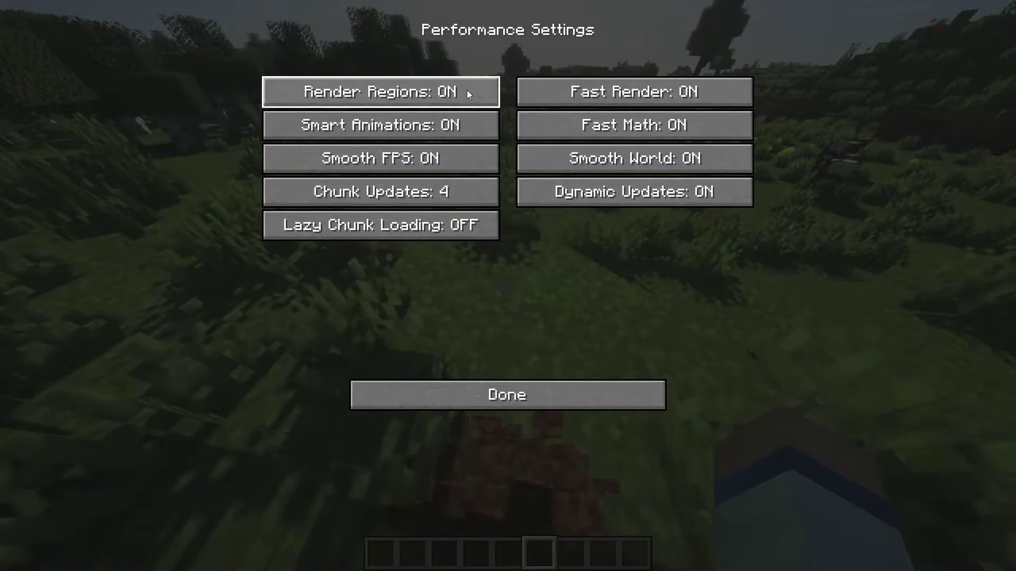
left_click(388, 94)
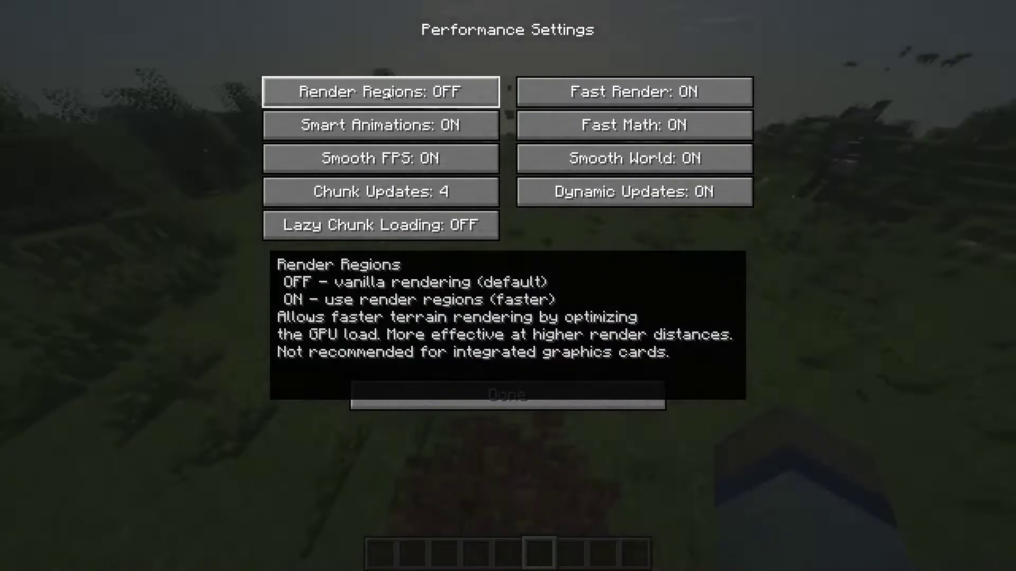
left_click(404, 93)
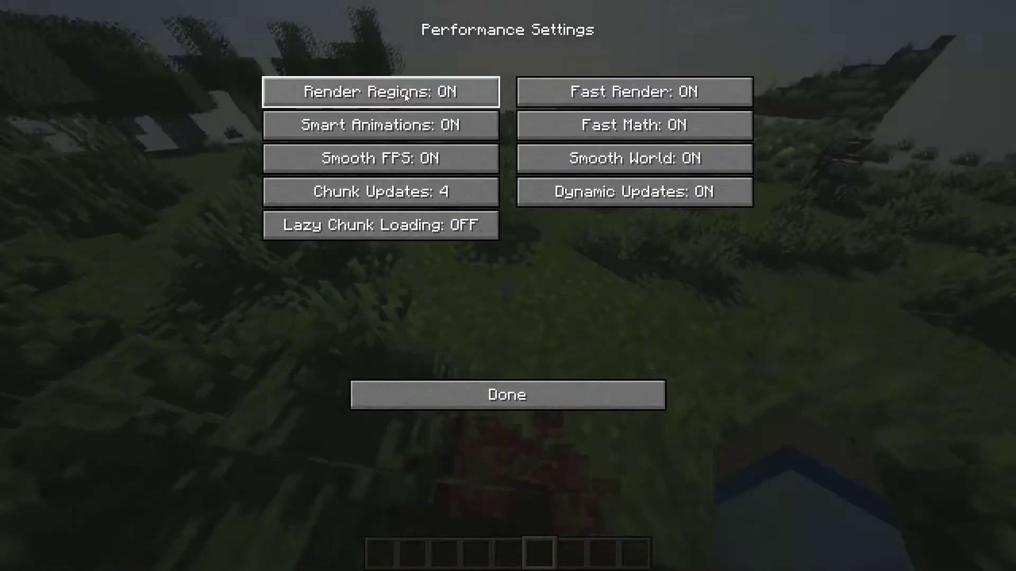
left_click(406, 96)
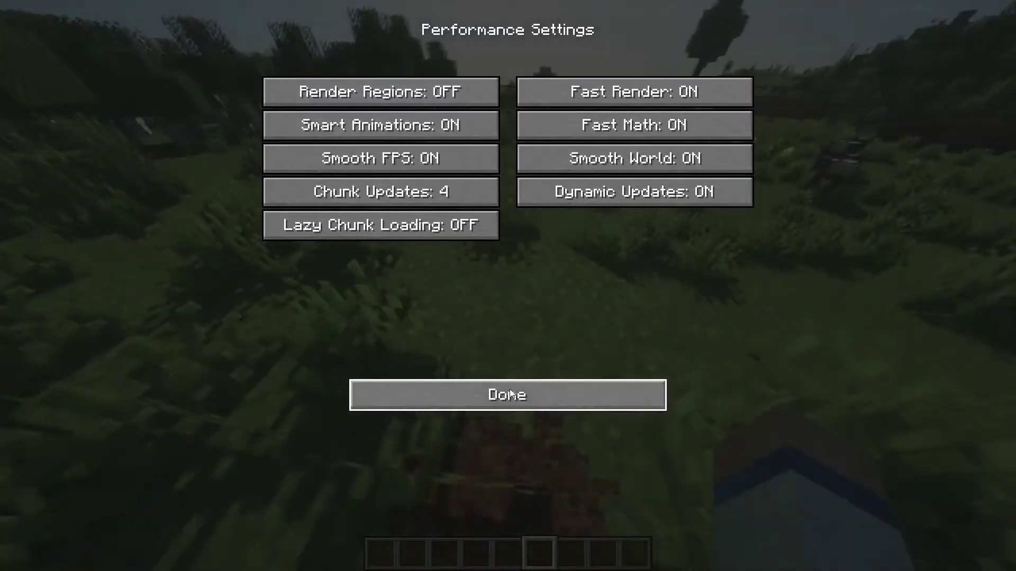
left_click(512, 395)
left_click(511, 395)
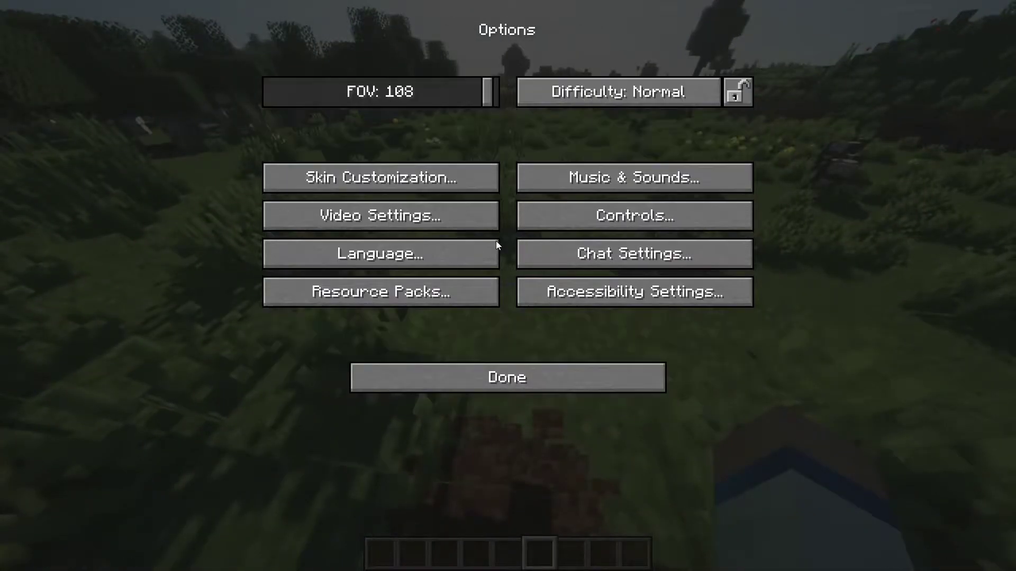
left_click(511, 376)
key("Escape")
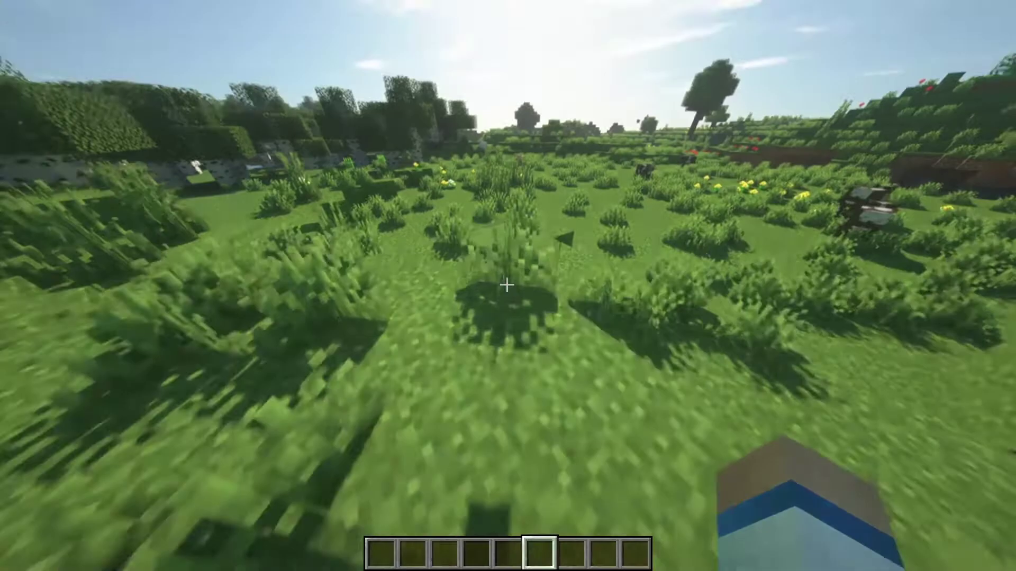
Step: Lower the render distance from 12 to 6 chunks and resume play
key("Escape")
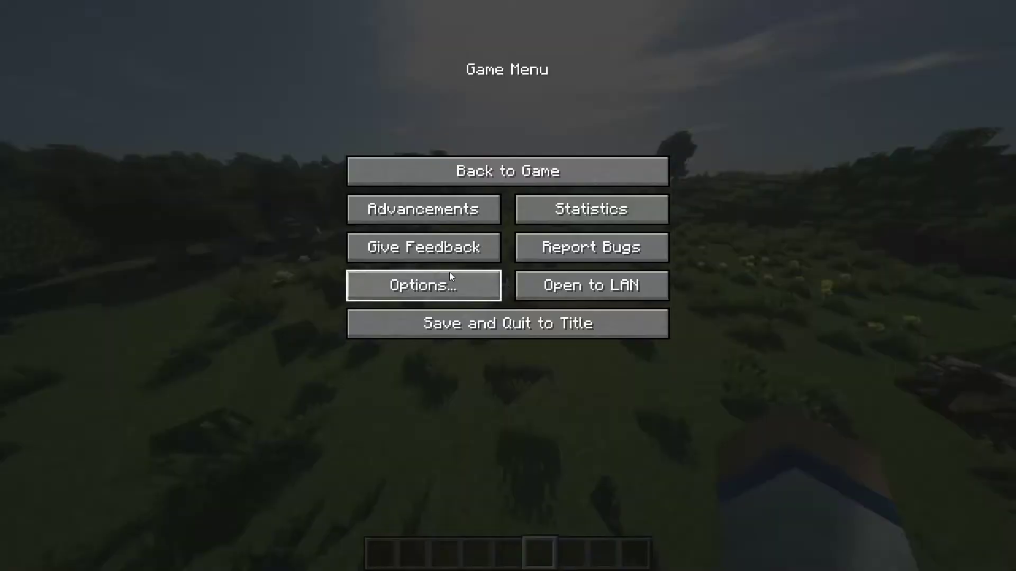
left_click(447, 278)
left_click(414, 213)
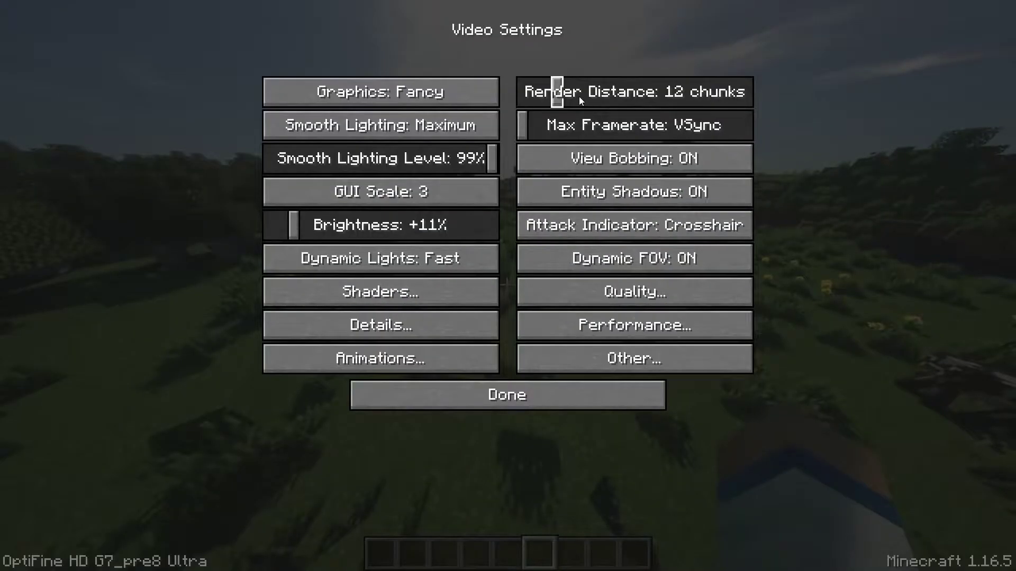
left_click_drag(544, 91, 536, 89)
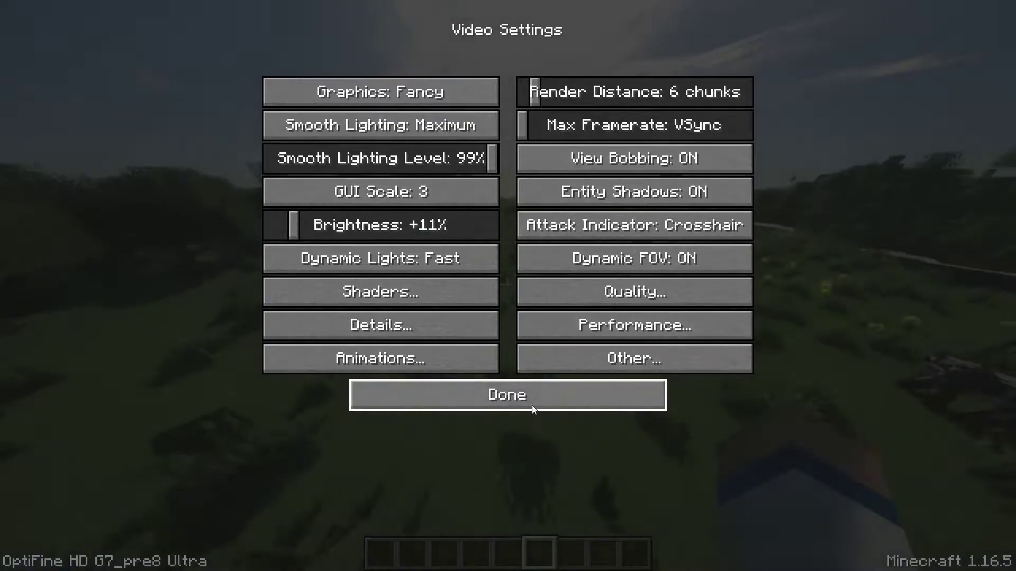
left_click(531, 404)
key("Escape")
key("Escape")
Step: Fly forward across the meadow toward the hilltop, watching new chunks animate in
key("w")
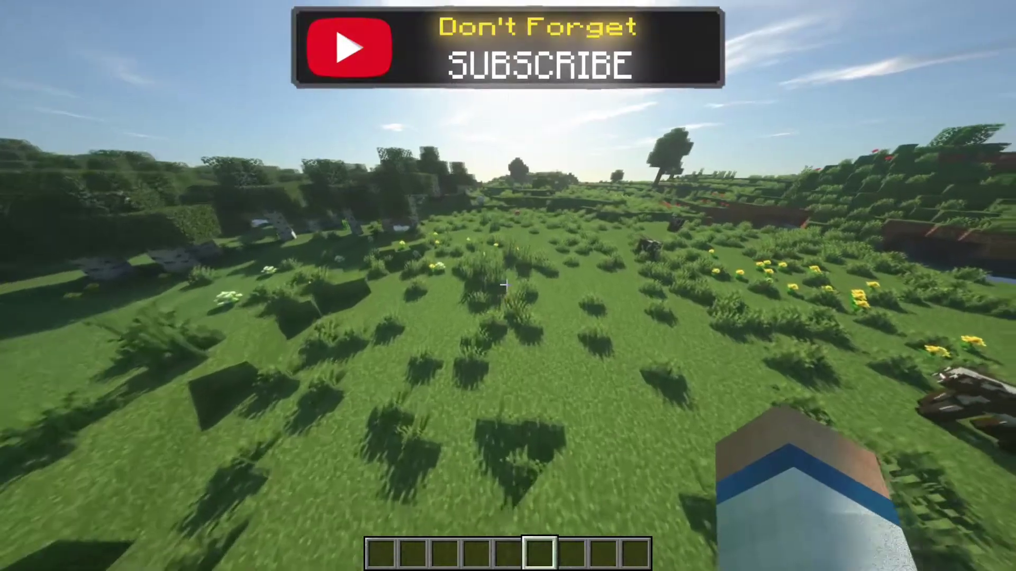
key("w")
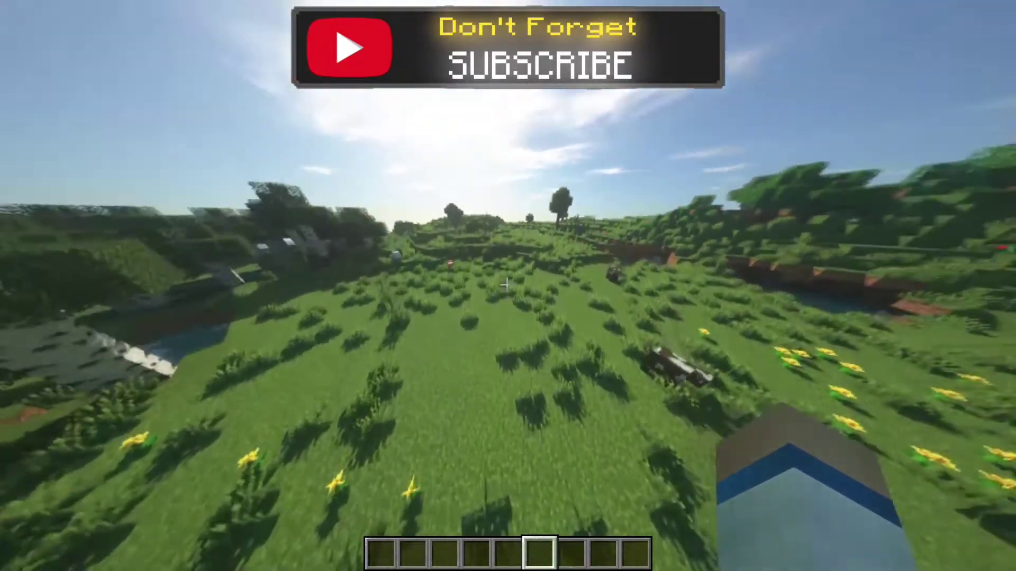
key("w")
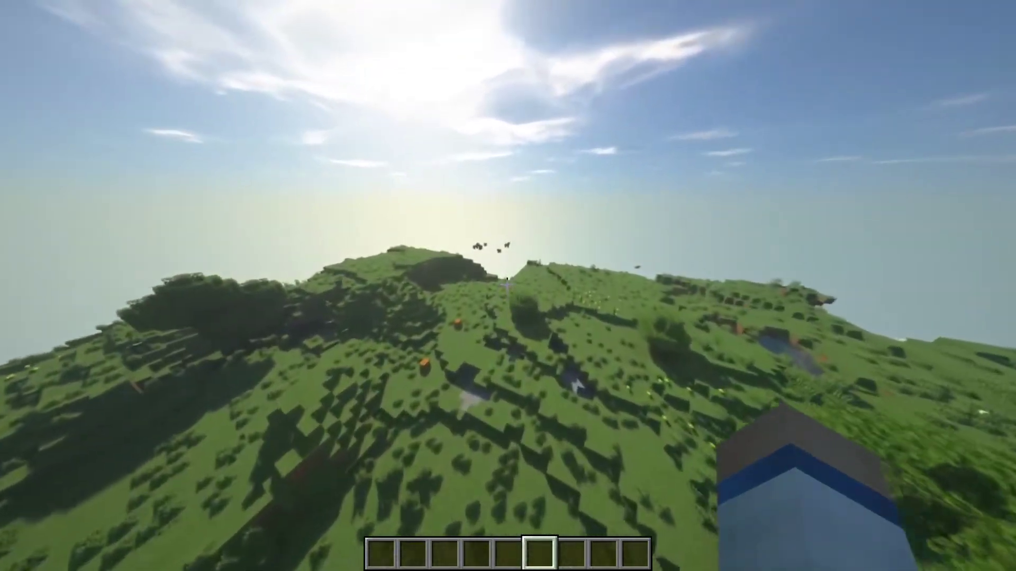
key("w")
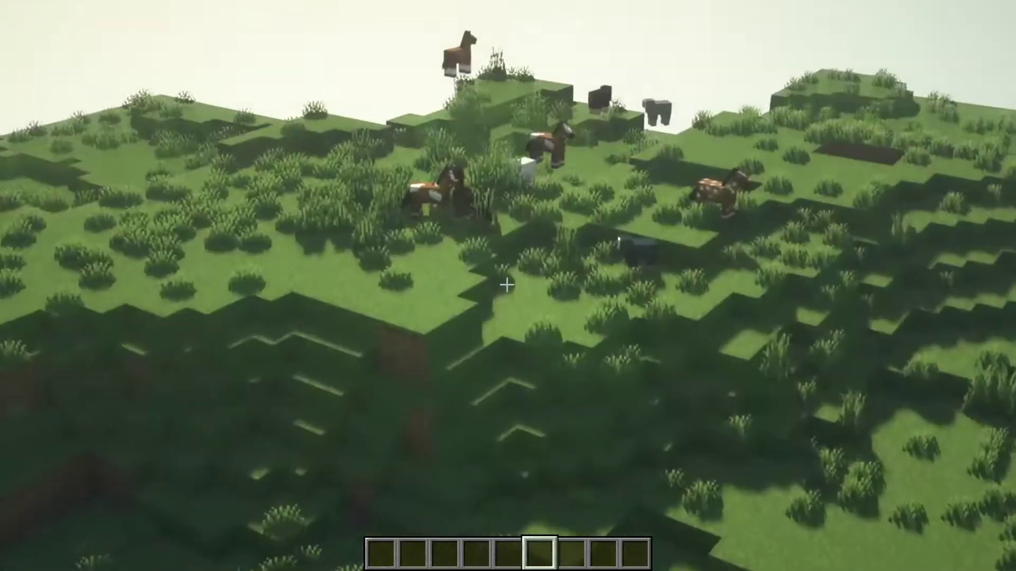
Step: Fly on briefly, then enable the Dramatic Sky resource pack and resume play
key("w")
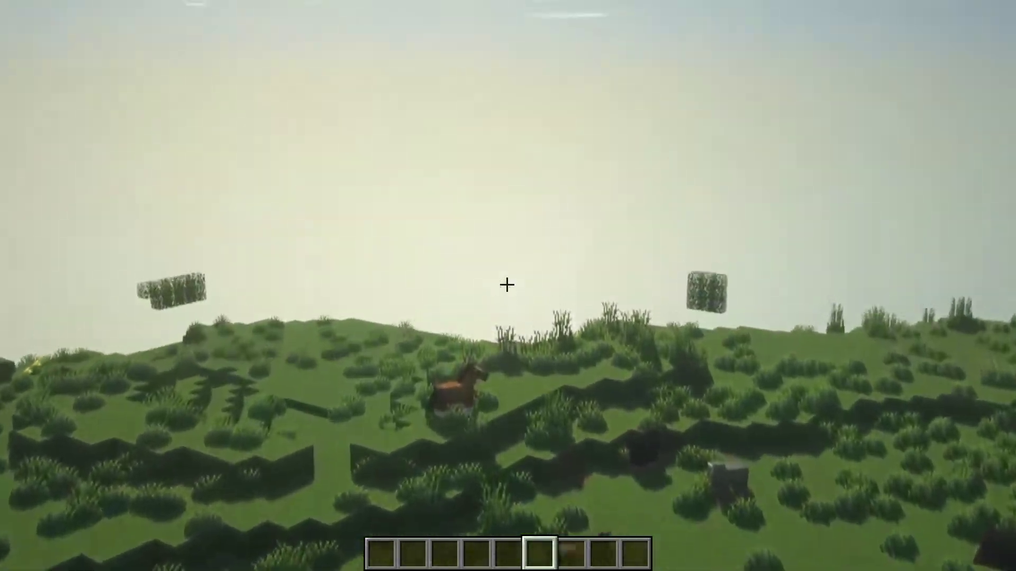
key("w")
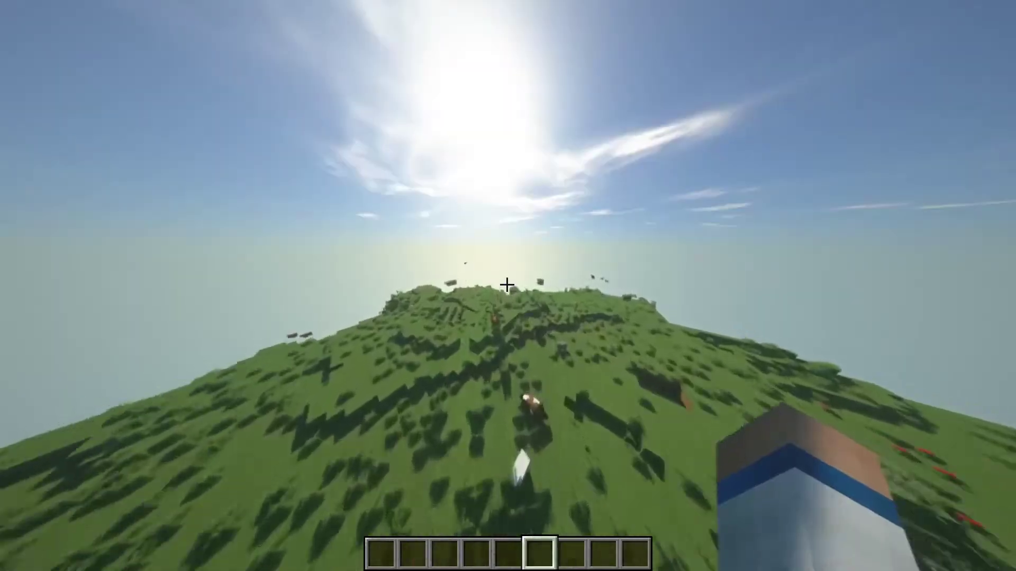
key("w")
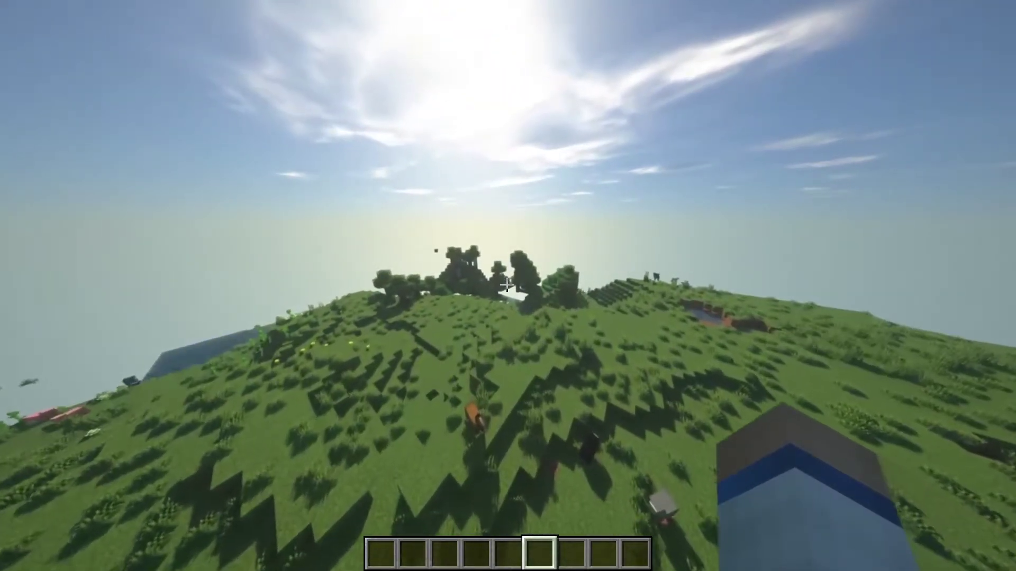
key("Escape")
left_click(439, 274)
left_click(401, 298)
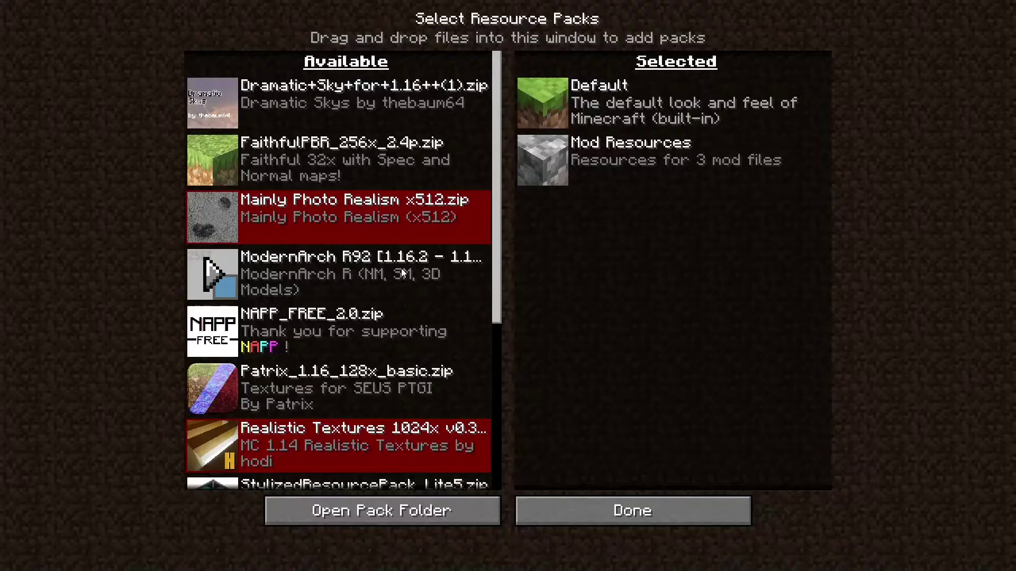
left_click(211, 103)
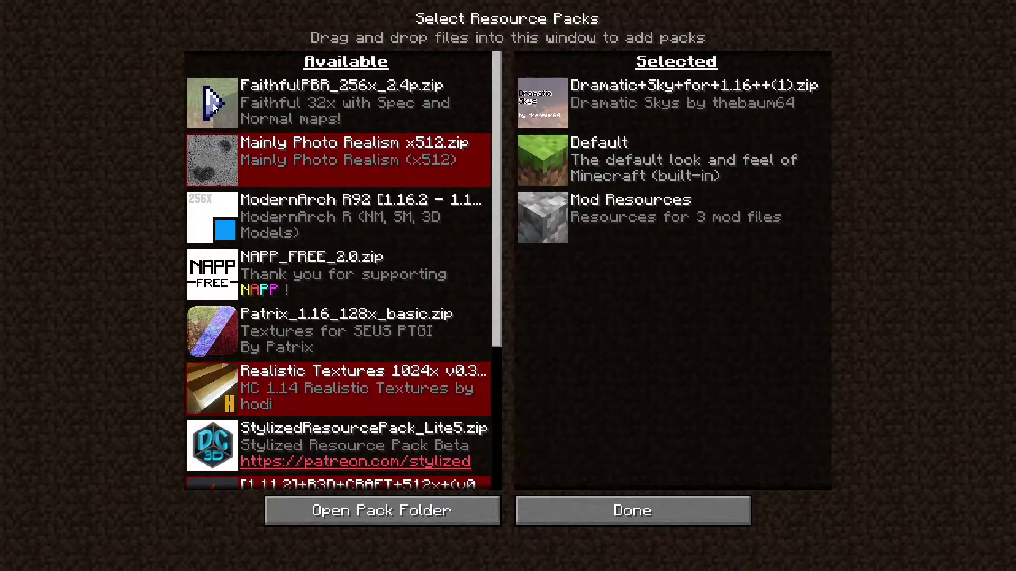
left_click(687, 500)
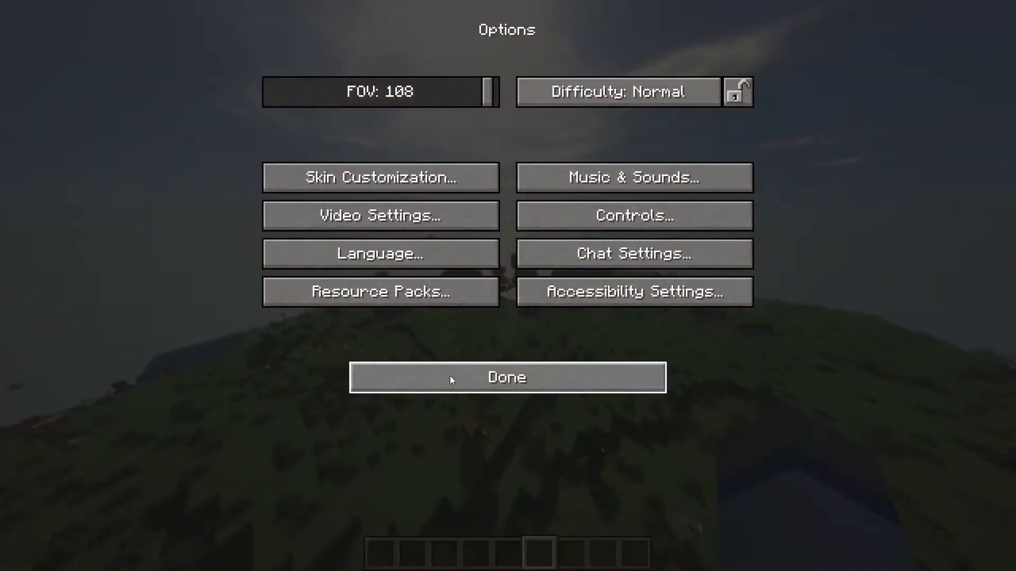
left_click(453, 376)
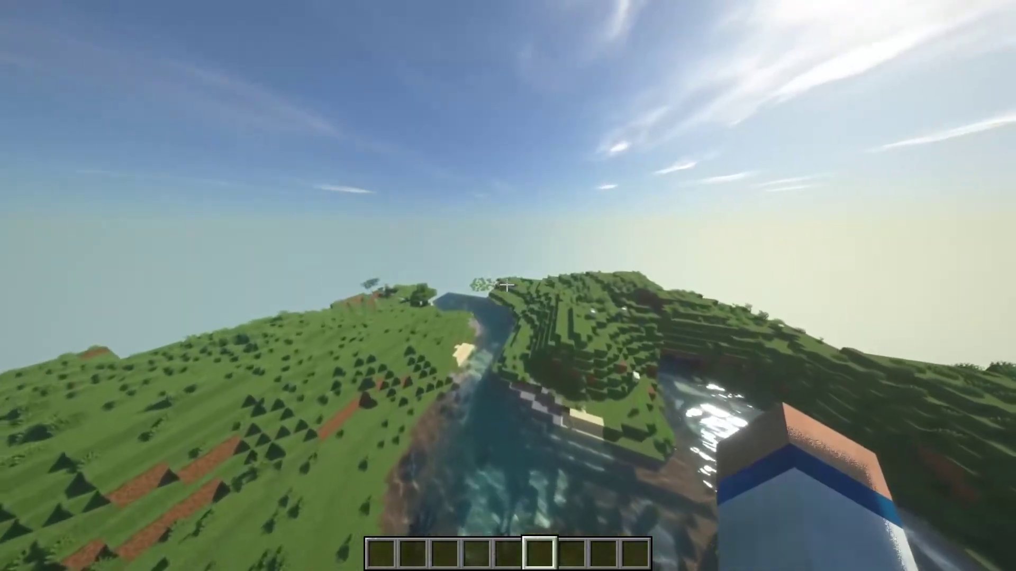
Step: Fly along the river over the hills to watch new chunks load in
key("w")
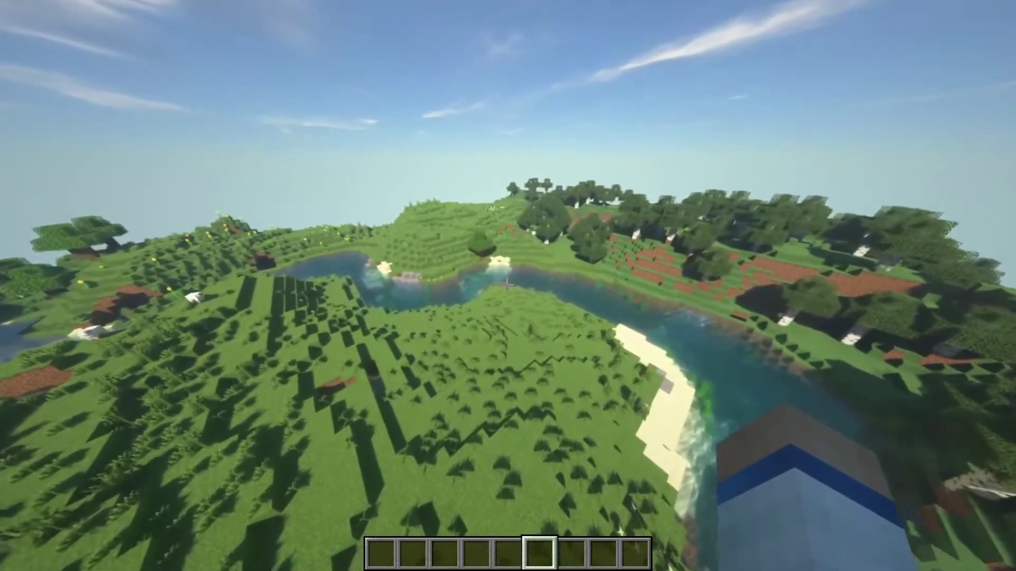
key("Escape")
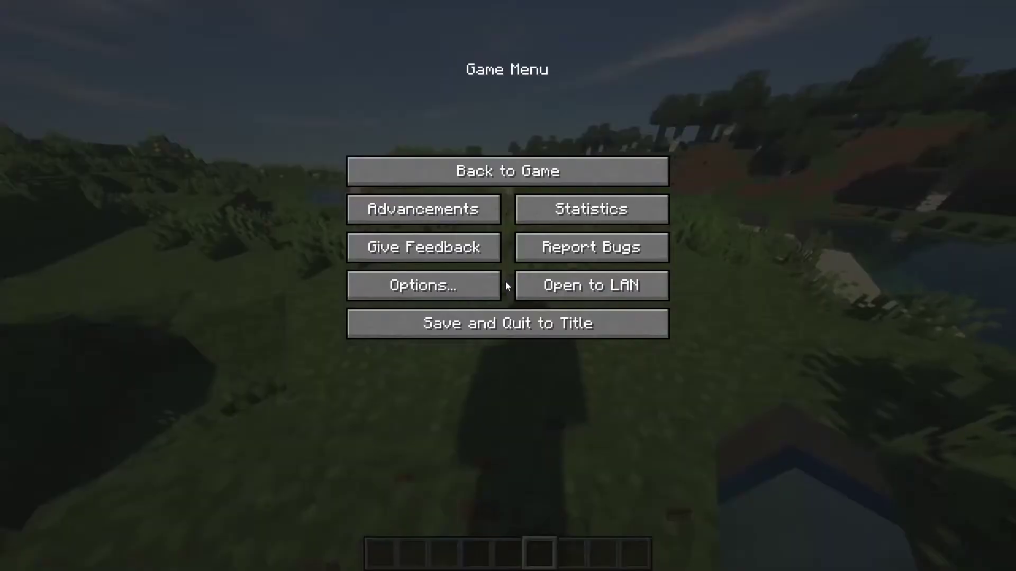
left_click(467, 285)
key("Tab")
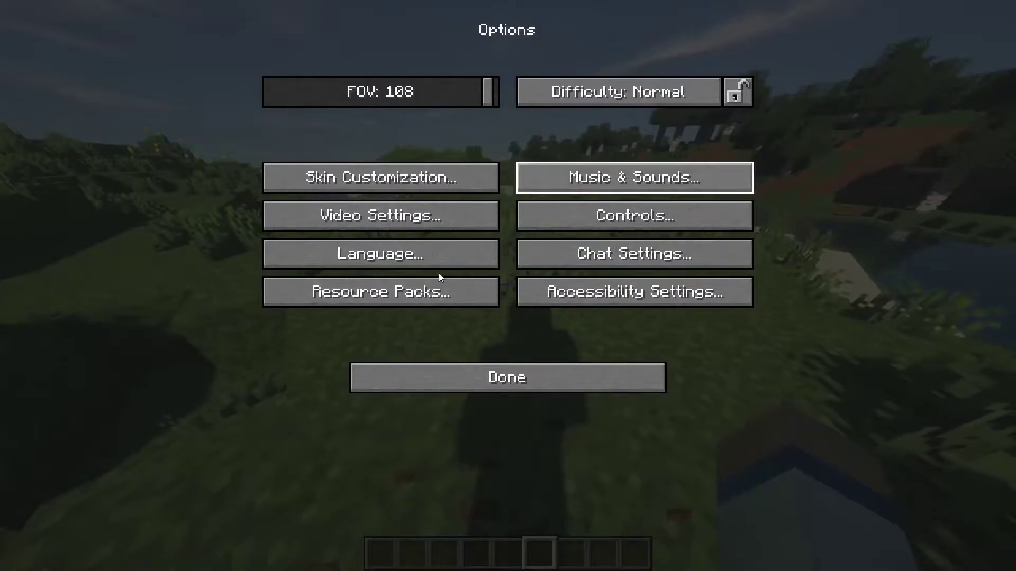
left_click(380, 209)
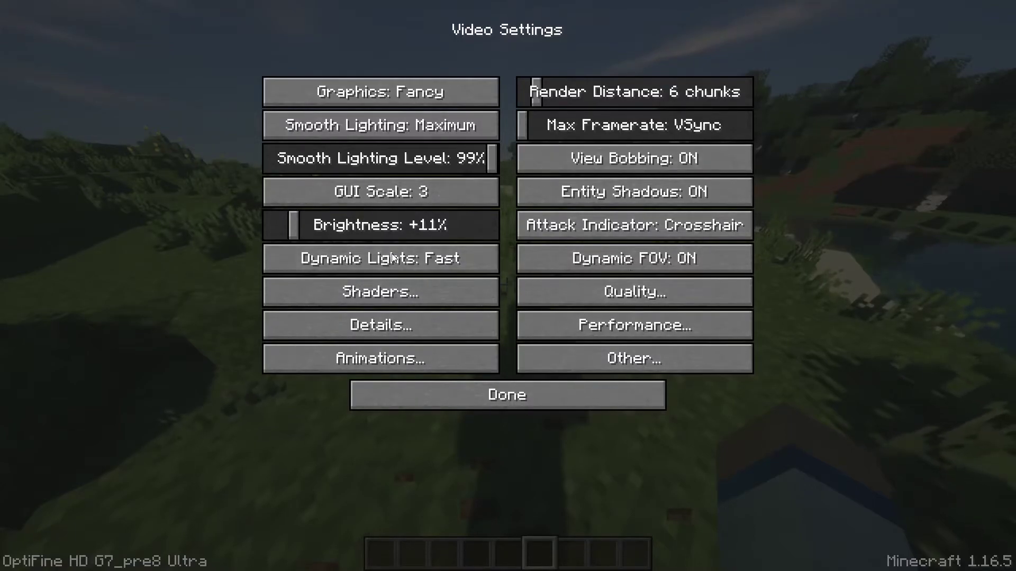
left_click(485, 398)
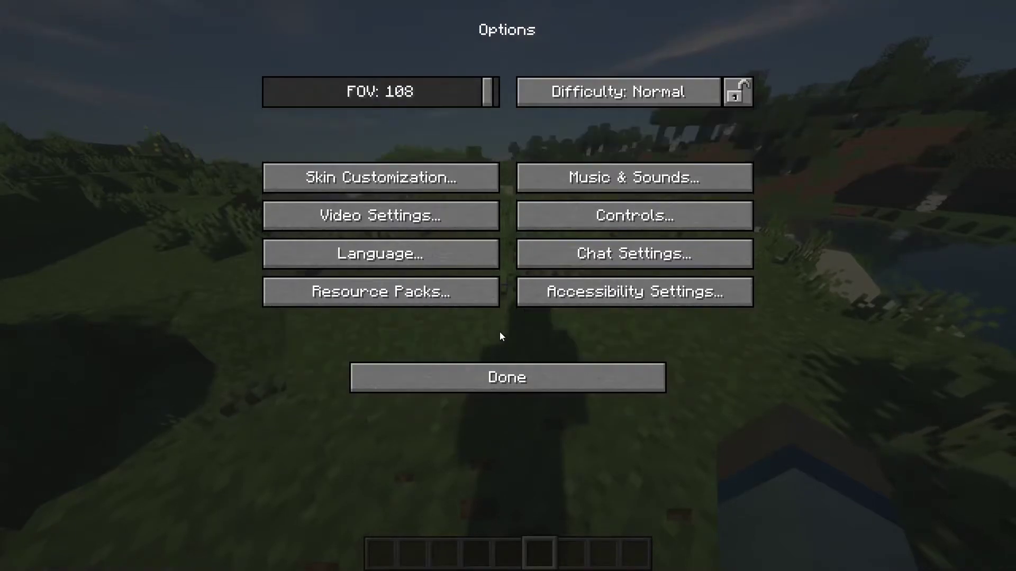
left_click(512, 378)
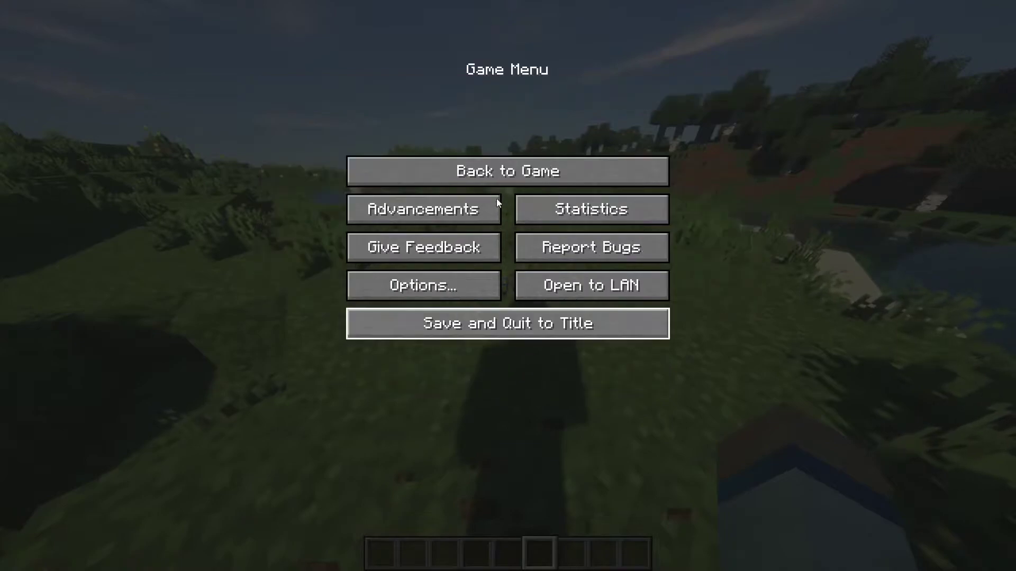
left_click(500, 172)
key("Escape")
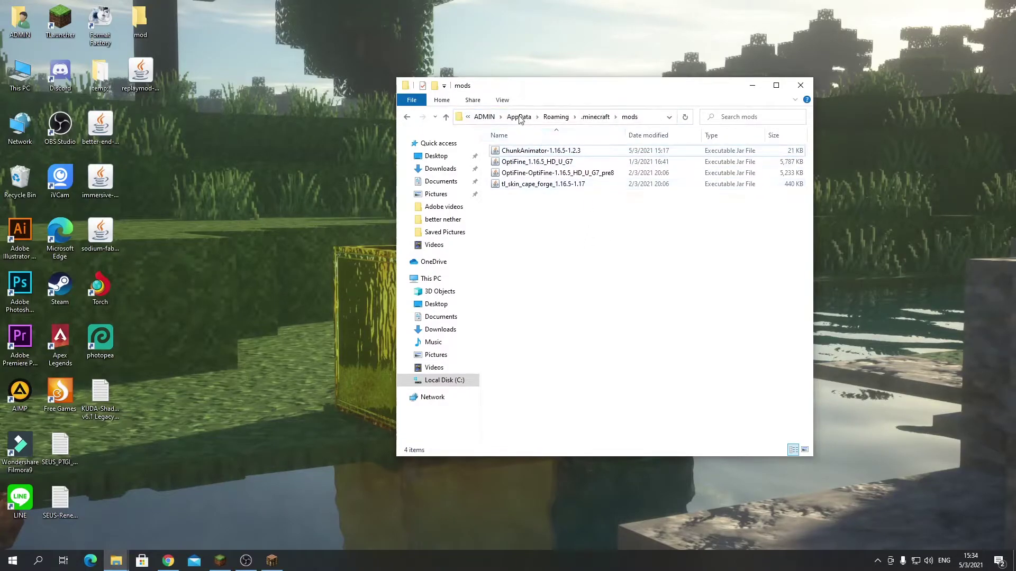
Step: Go from .minecraft into the config folder and open chunkanimator-client in Notepad
left_click(594, 117)
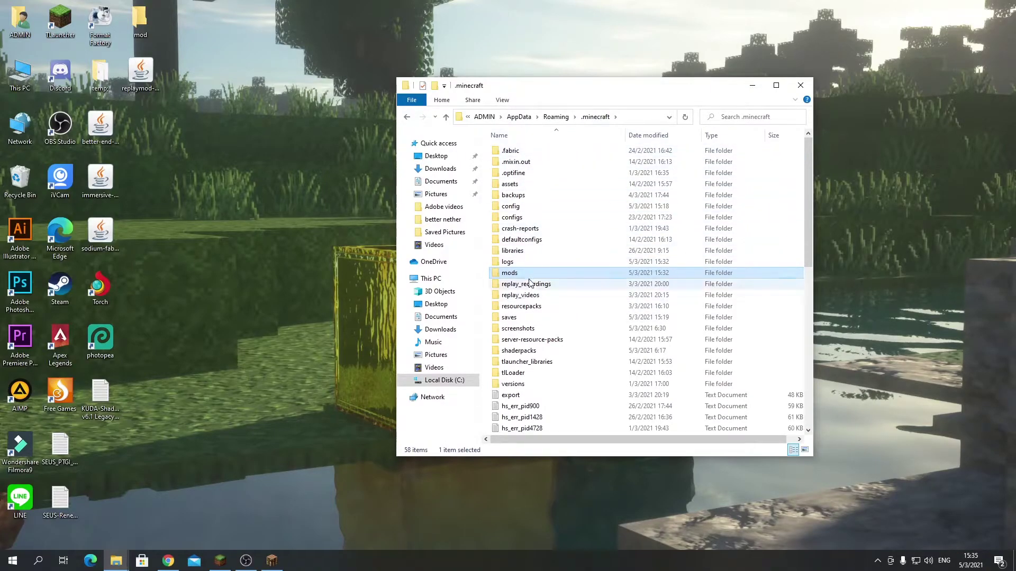
double_click(529, 217)
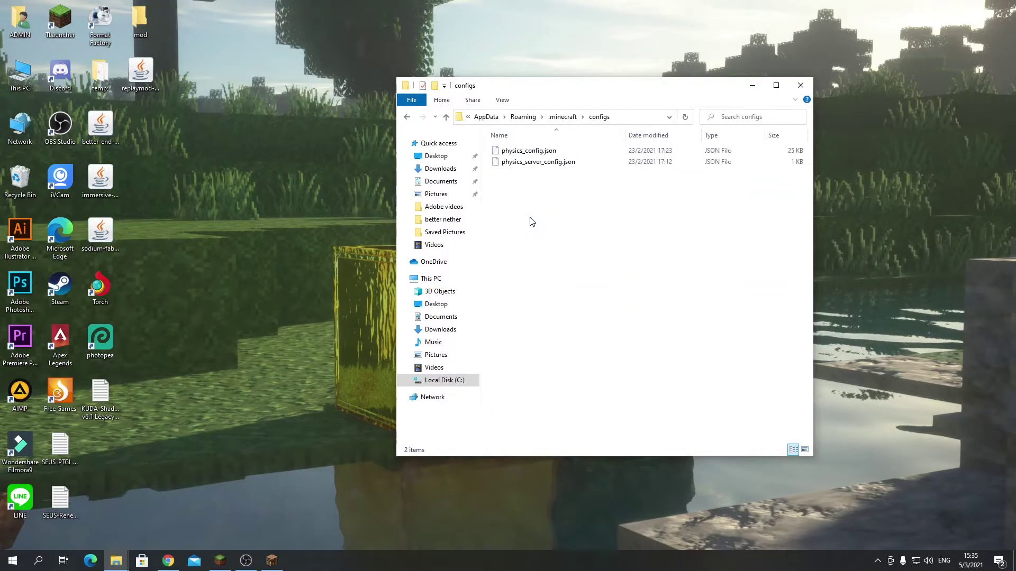
left_click(407, 117)
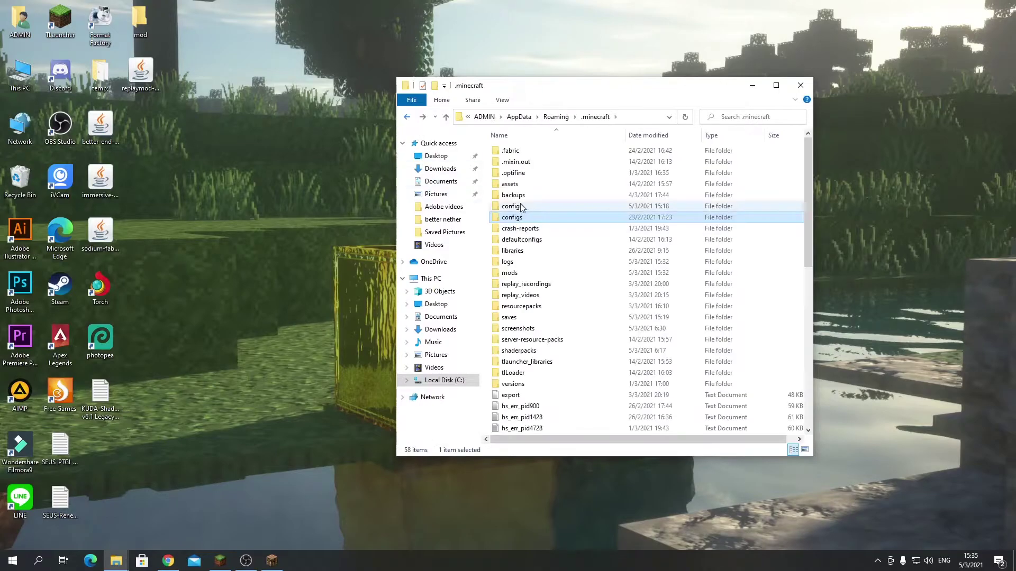
double_click(532, 207)
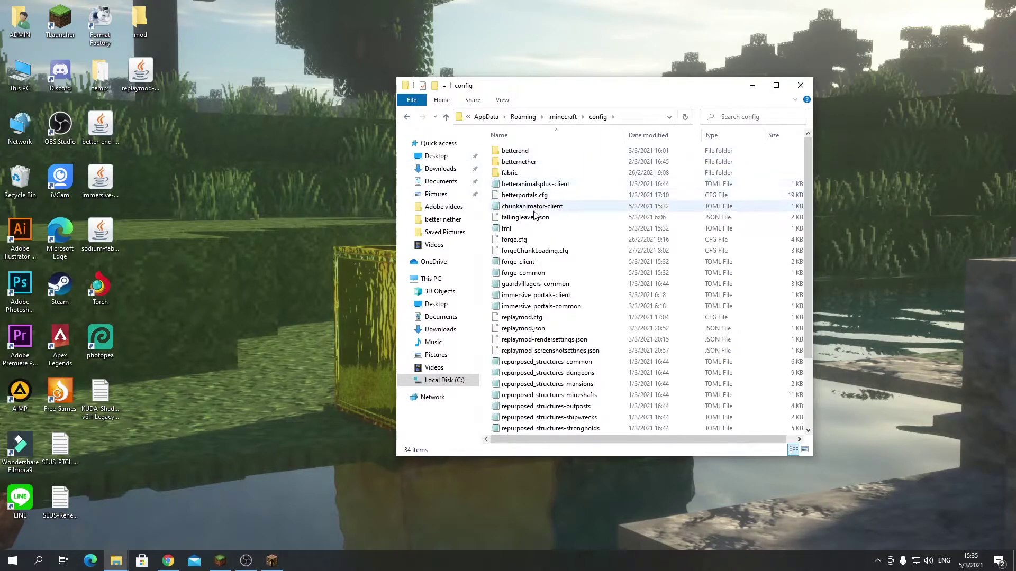
left_click(532, 207)
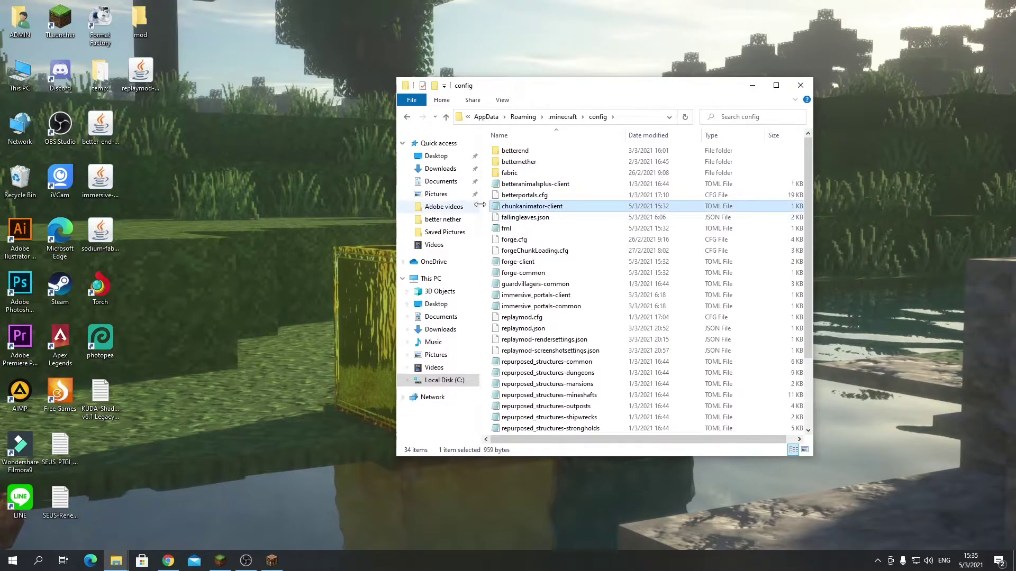
double_click(509, 208)
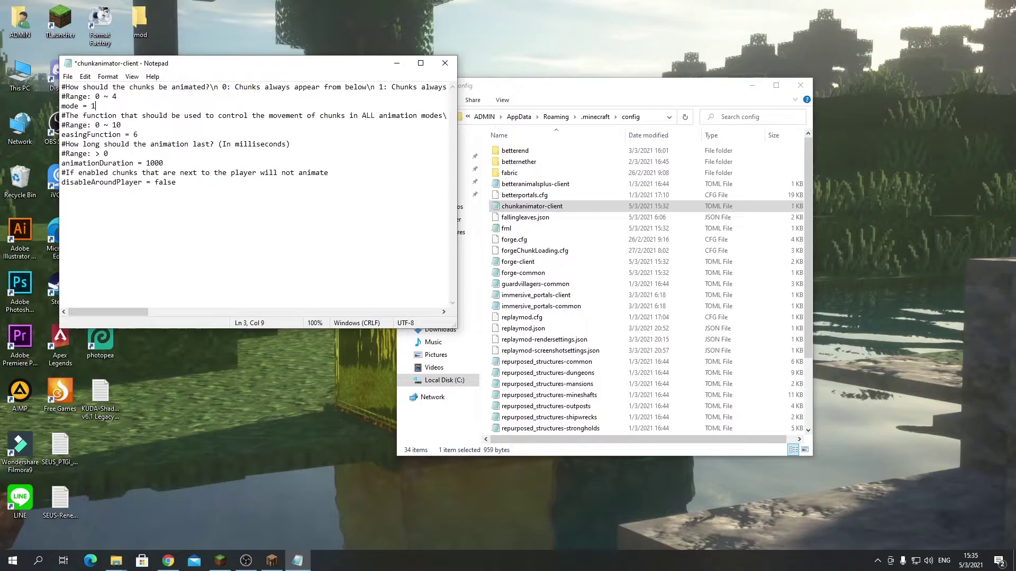
Step: Close Notepad and save chunkanimator-client with mode = 1
left_click(444, 64)
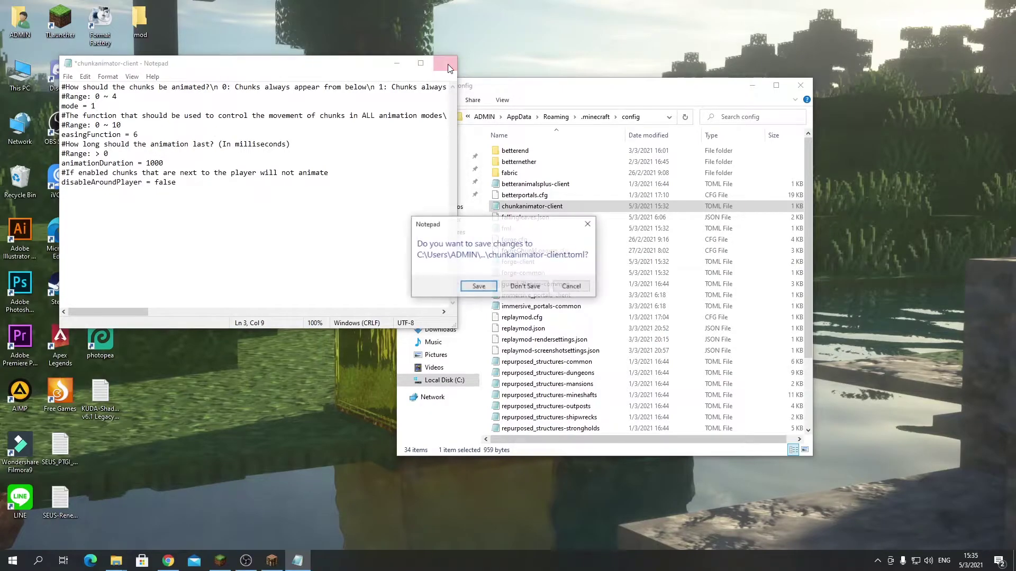
left_click(482, 289)
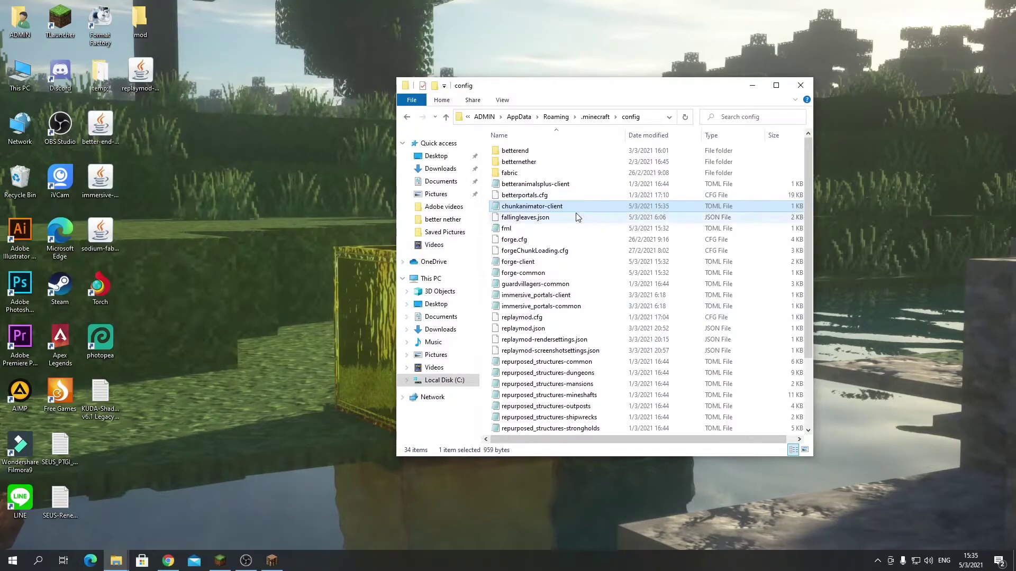
Step: Fly through the Minecraft world watching chunks load with mode 1, then pause the game
mouse_move(273, 566)
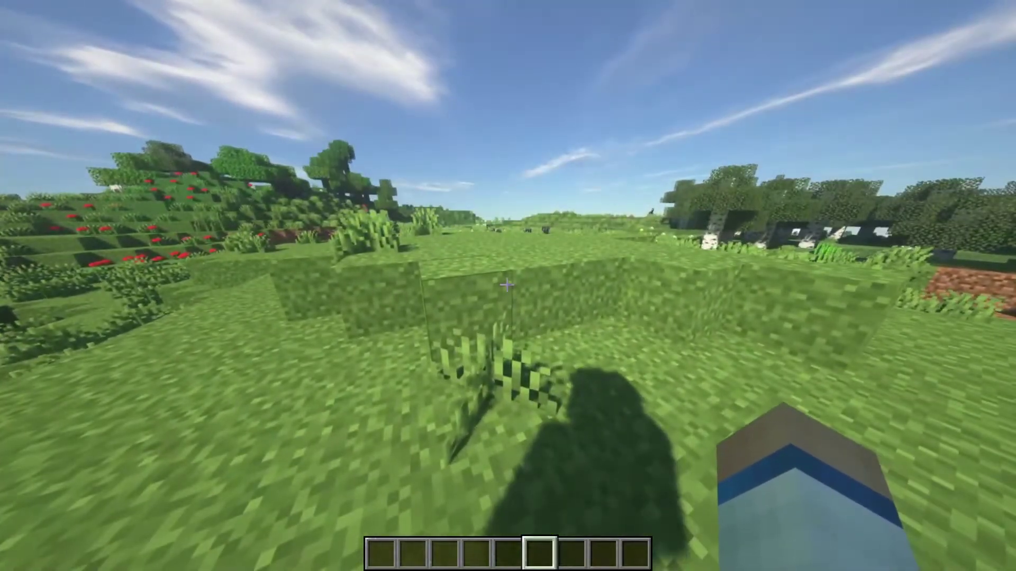
key("Escape")
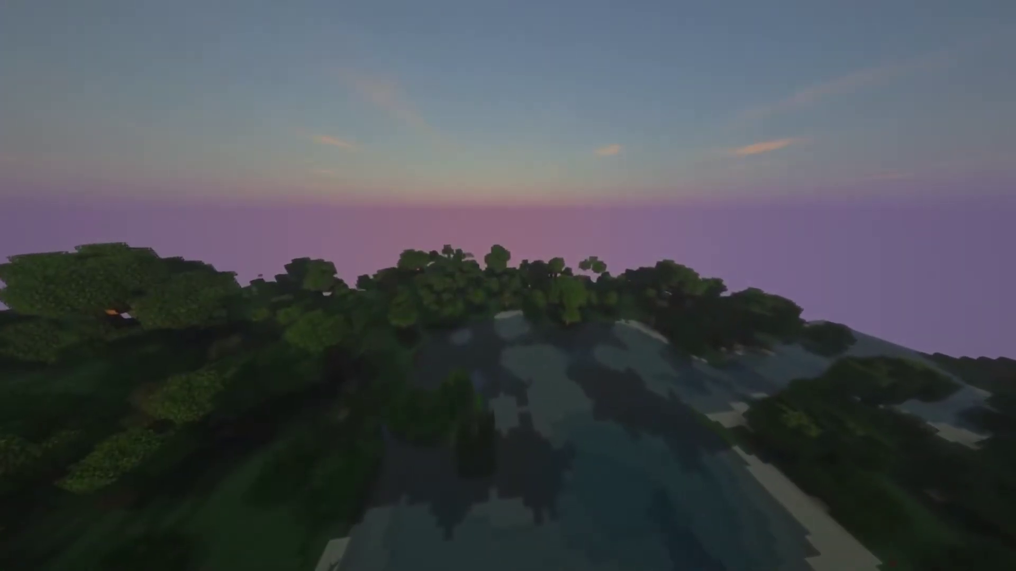
key("Escape")
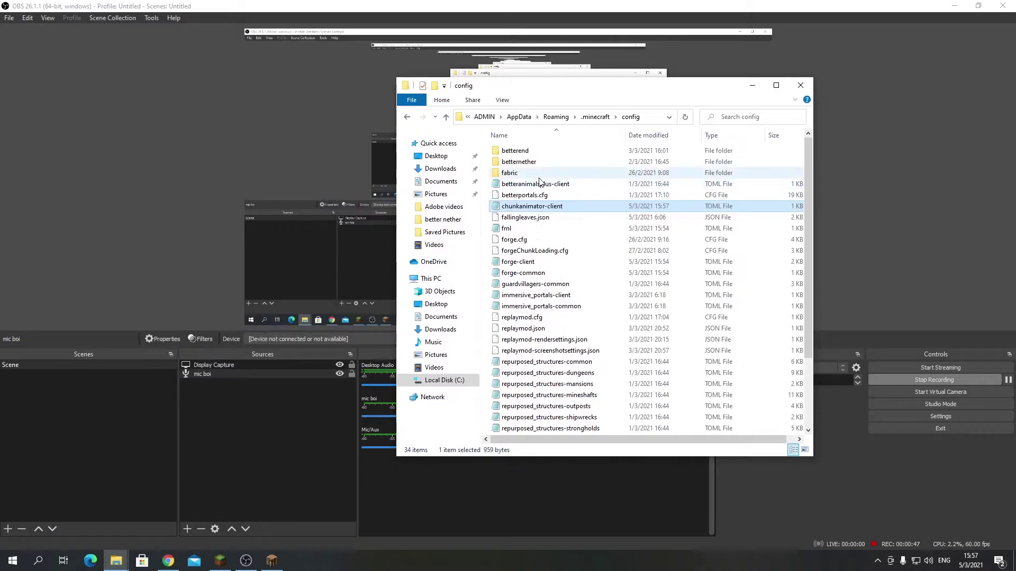
Step: Edit chunkanimator-client to mode = 2 and save it on closing Notepad
double_click(537, 207)
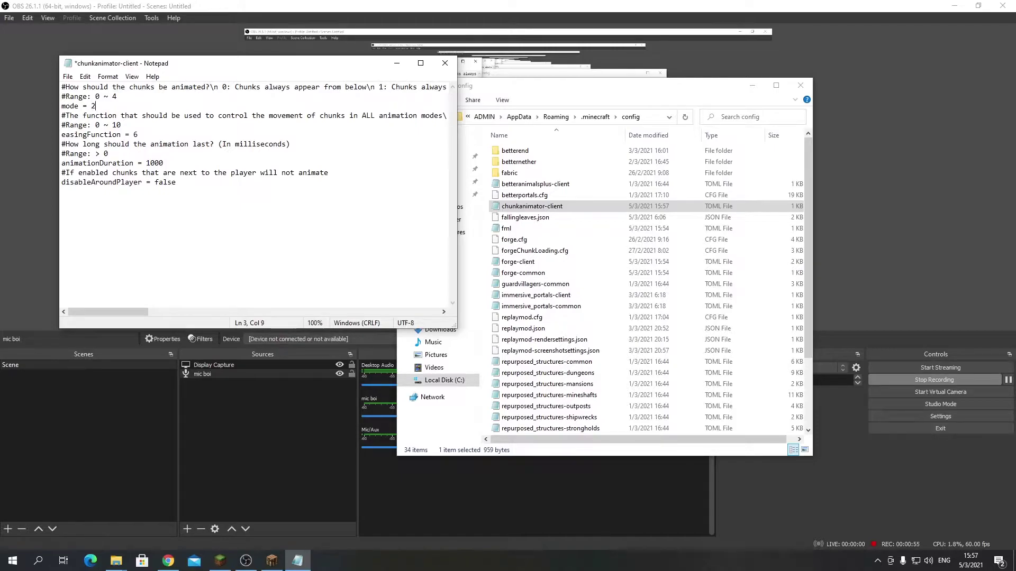
left_click(445, 63)
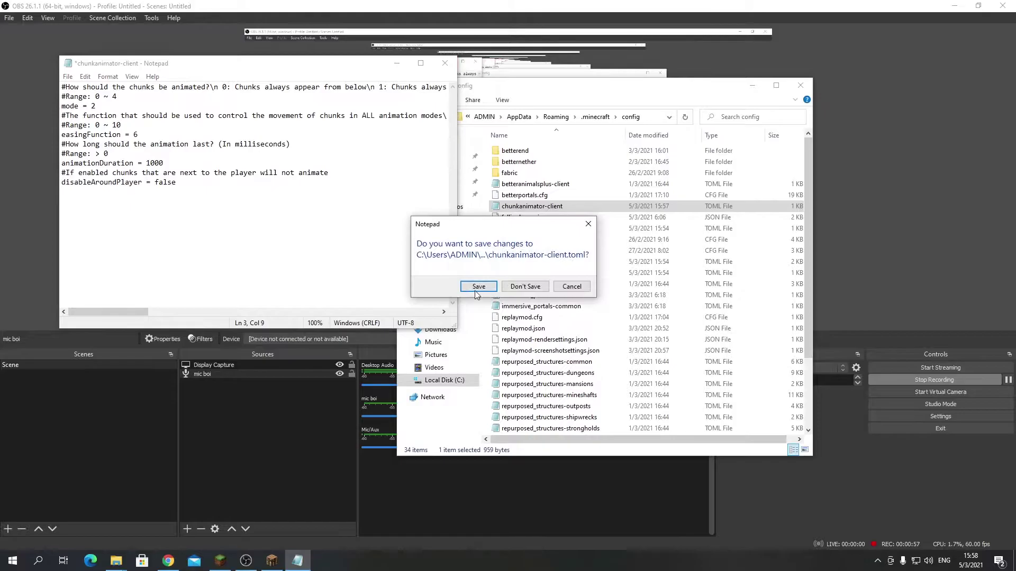
left_click(477, 291)
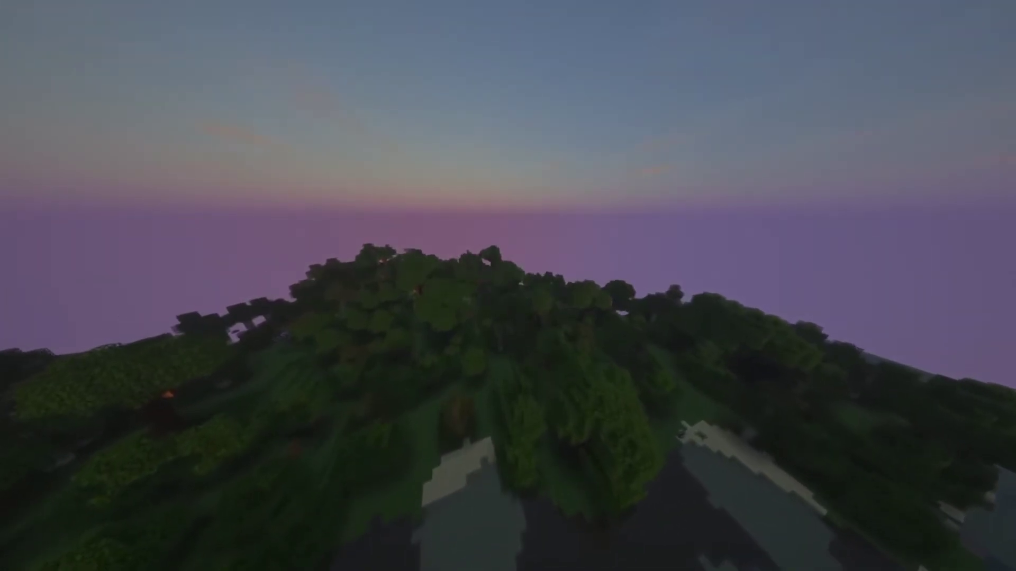
Step: Use /time set to make it day, then watch new chunks animate in
type("/ti")
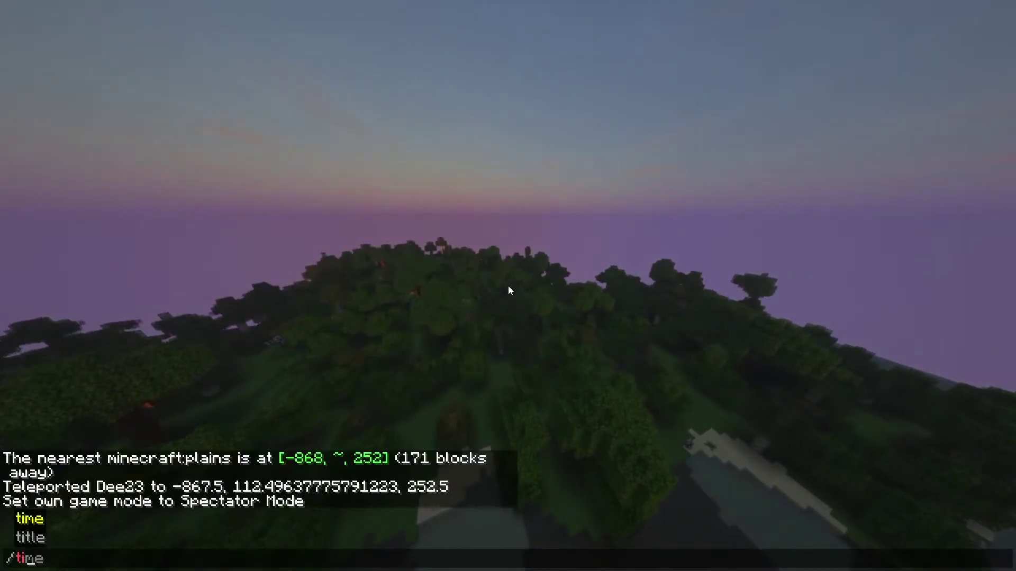
type("me set")
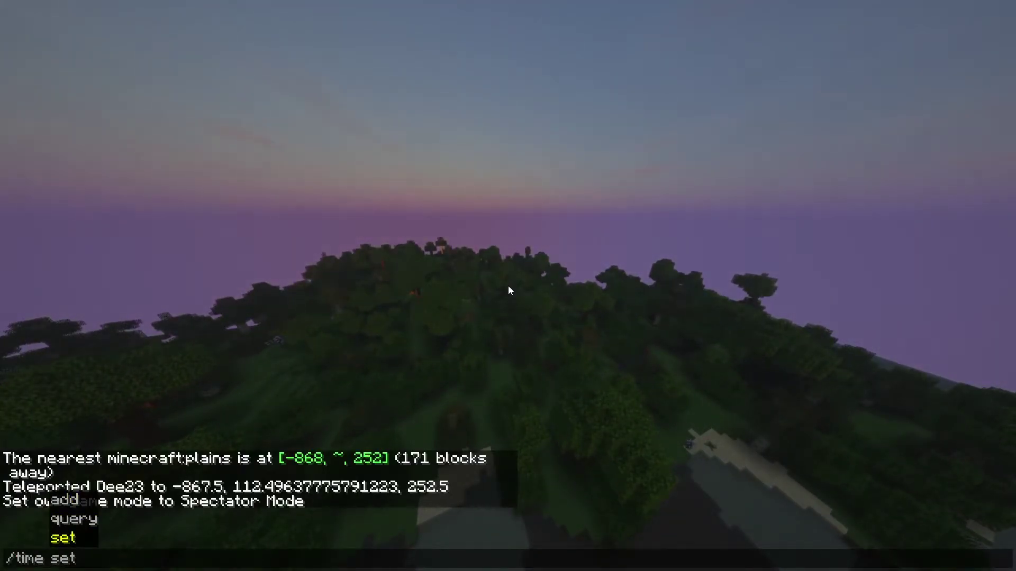
key("Tab")
key("Tab")
key("Escape")
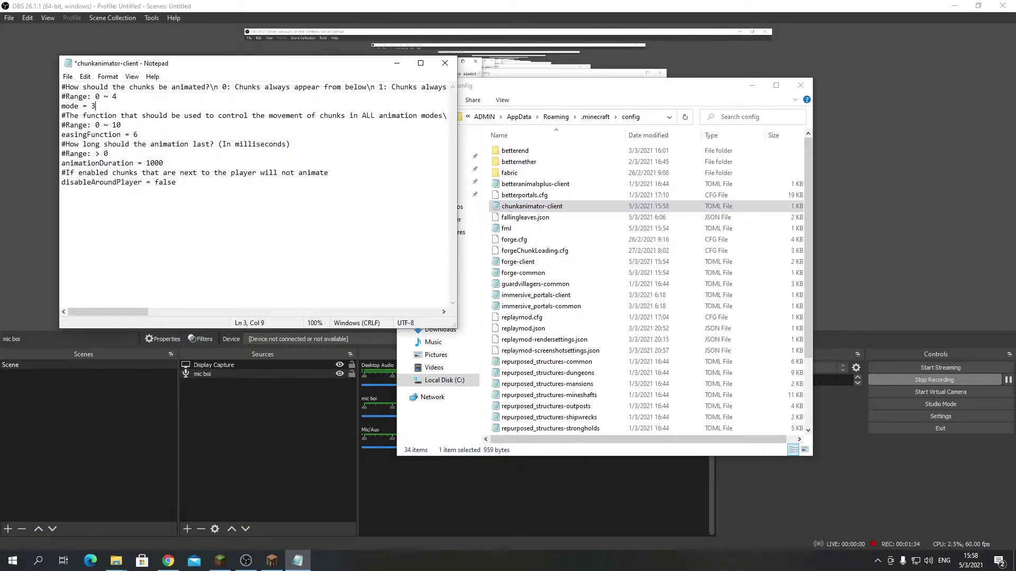
Step: Close Notepad and save chunkanimator-client with mode = 3
left_click(436, 65)
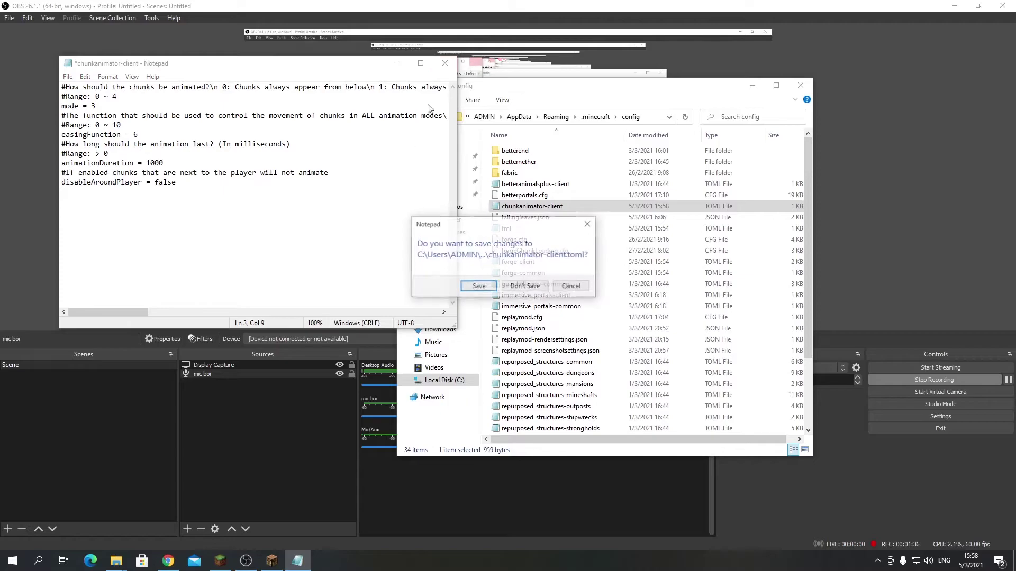
left_click(478, 289)
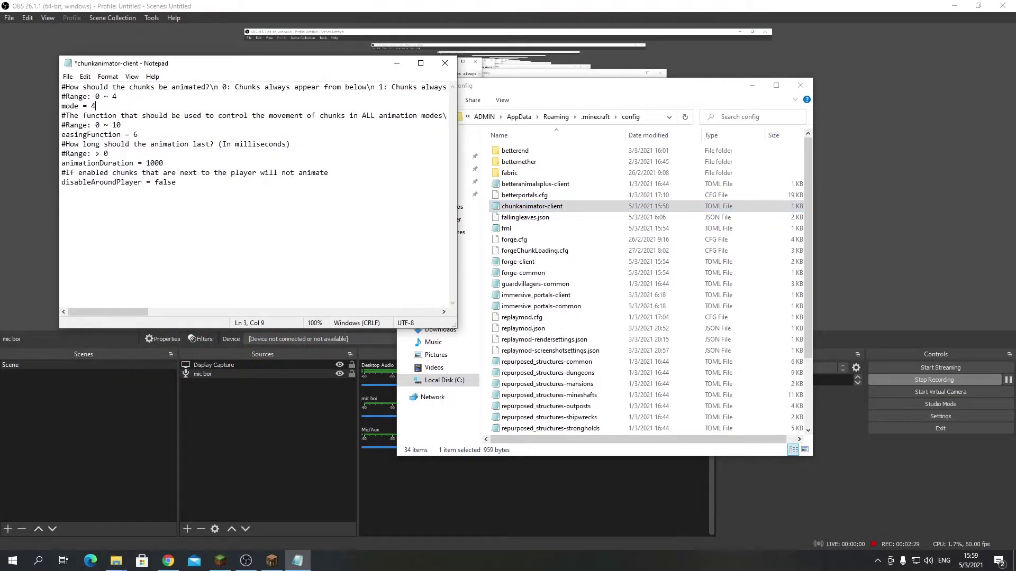
Step: Close Notepad and save chunkanimator-client with mode = 4
left_click(445, 63)
left_click(516, 317)
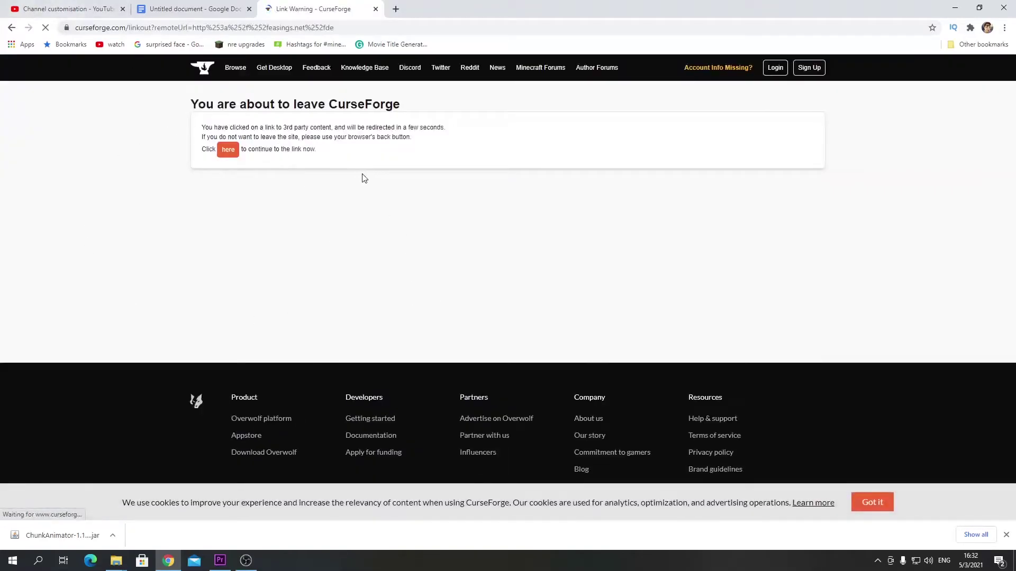
Step: Continue to easings.net and scroll through the easeOutBounce curve, CSS notes and calculation code
left_click(228, 150)
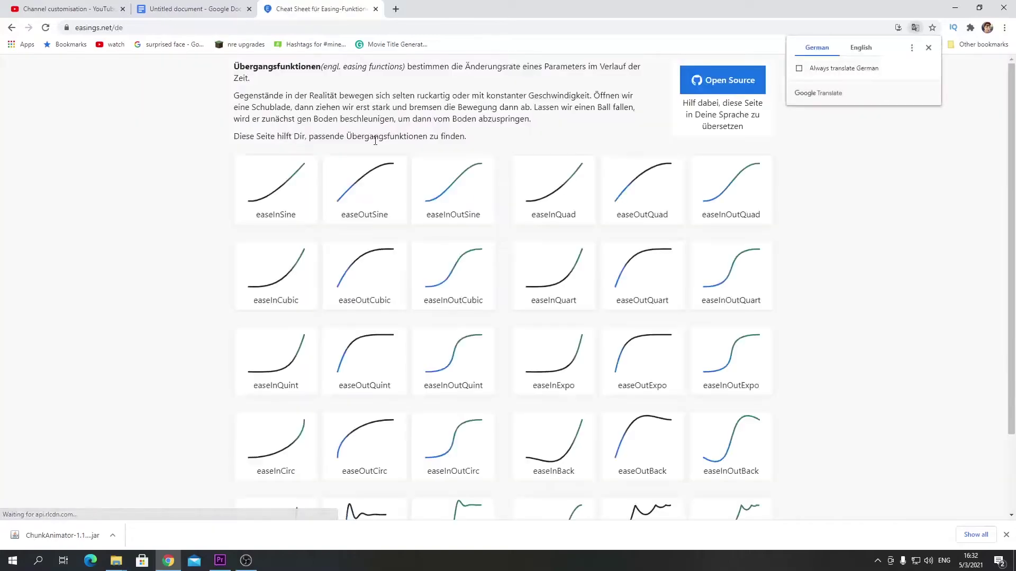
scroll(710, 272, "down", 2)
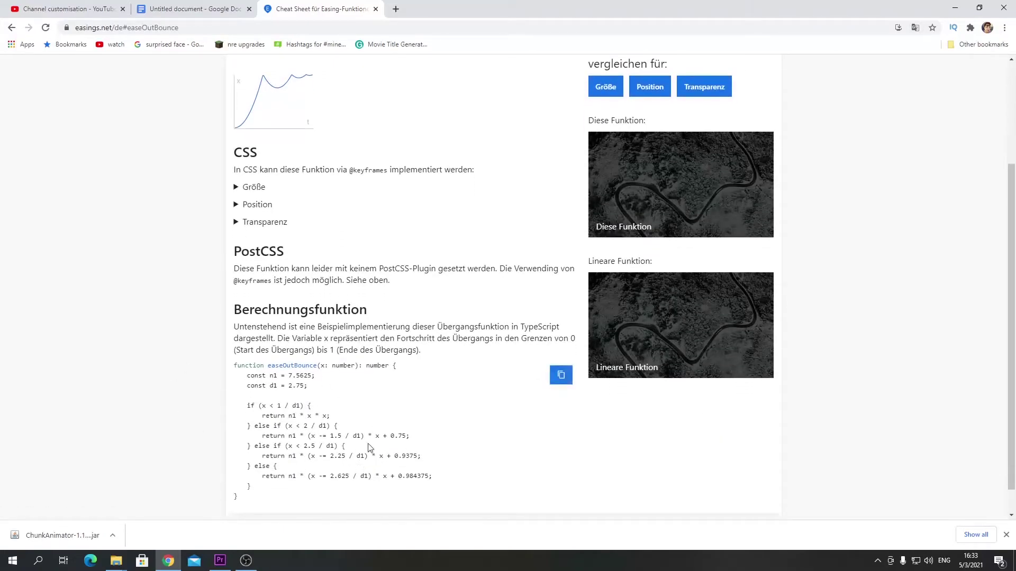
scroll(364, 418, "down", 1)
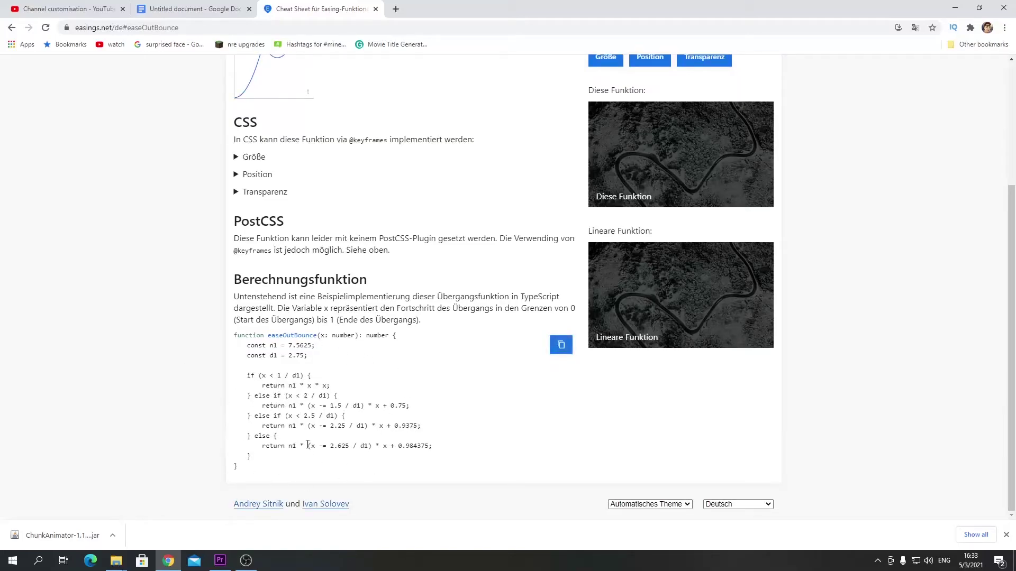
scroll(361, 428, "up", 4)
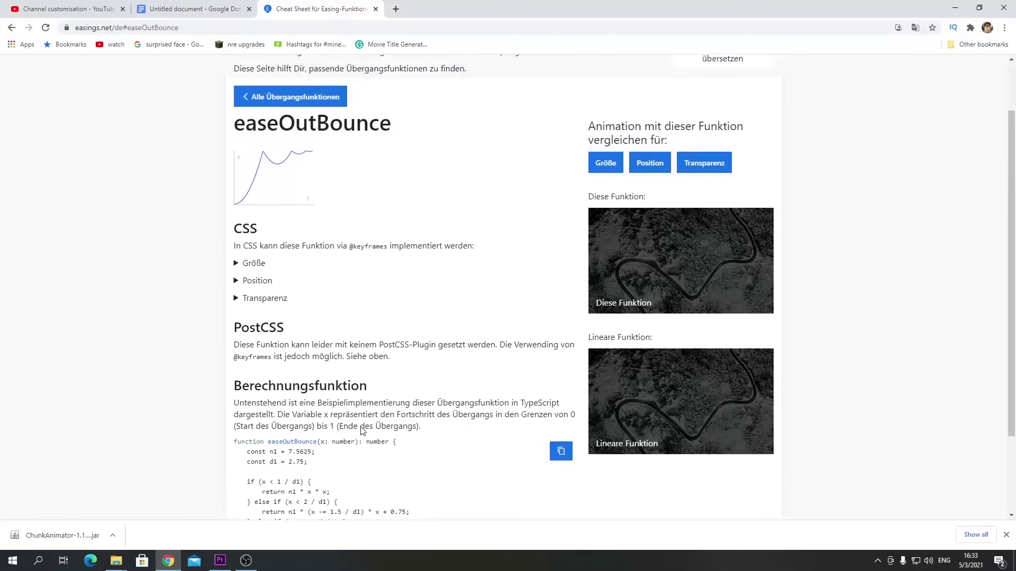
scroll(362, 417, "down", 3)
scroll(361, 417, "down", 1)
scroll(352, 404, "up", 4)
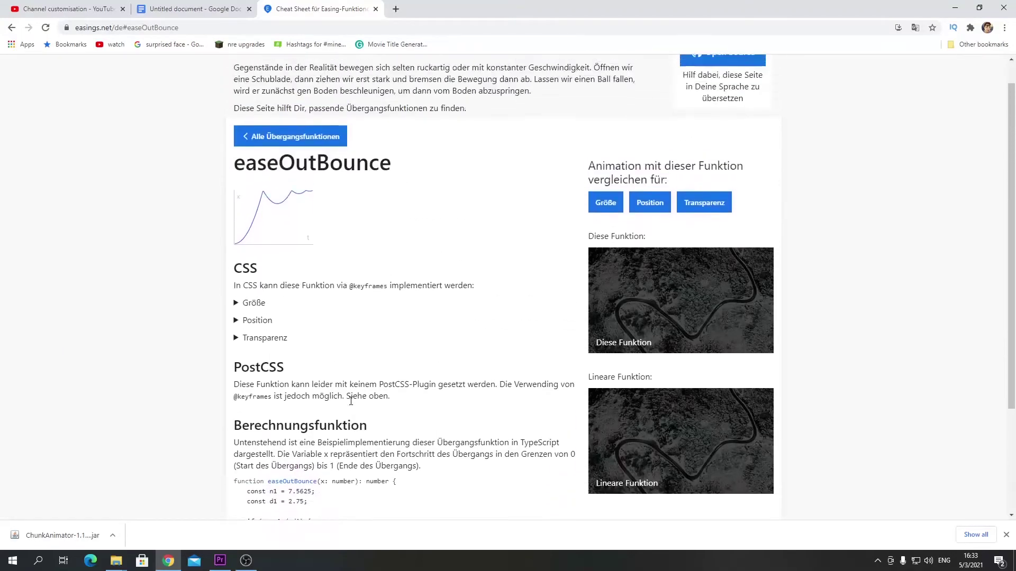
scroll(350, 402, "down", 3)
scroll(326, 380, "down", 1)
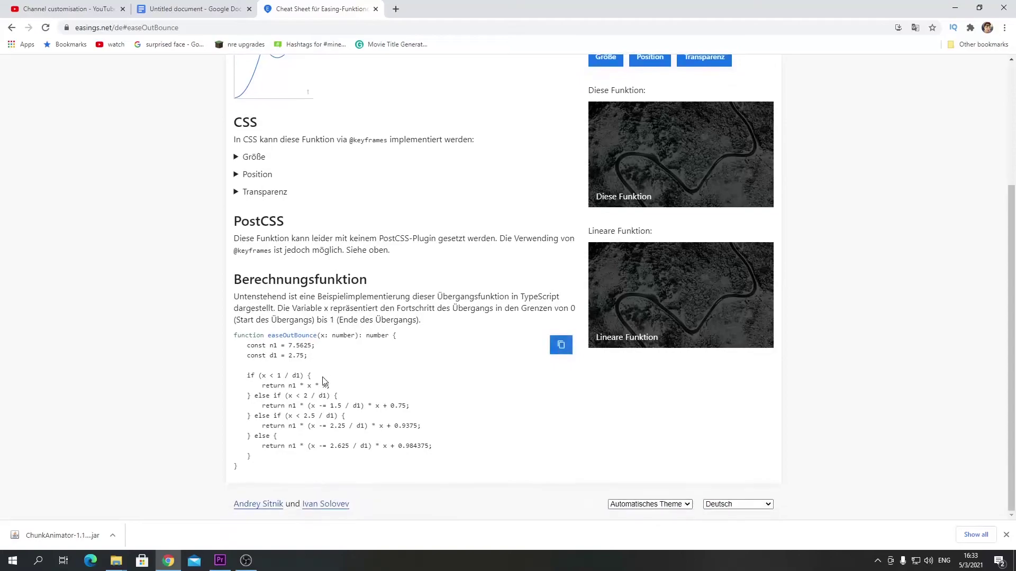